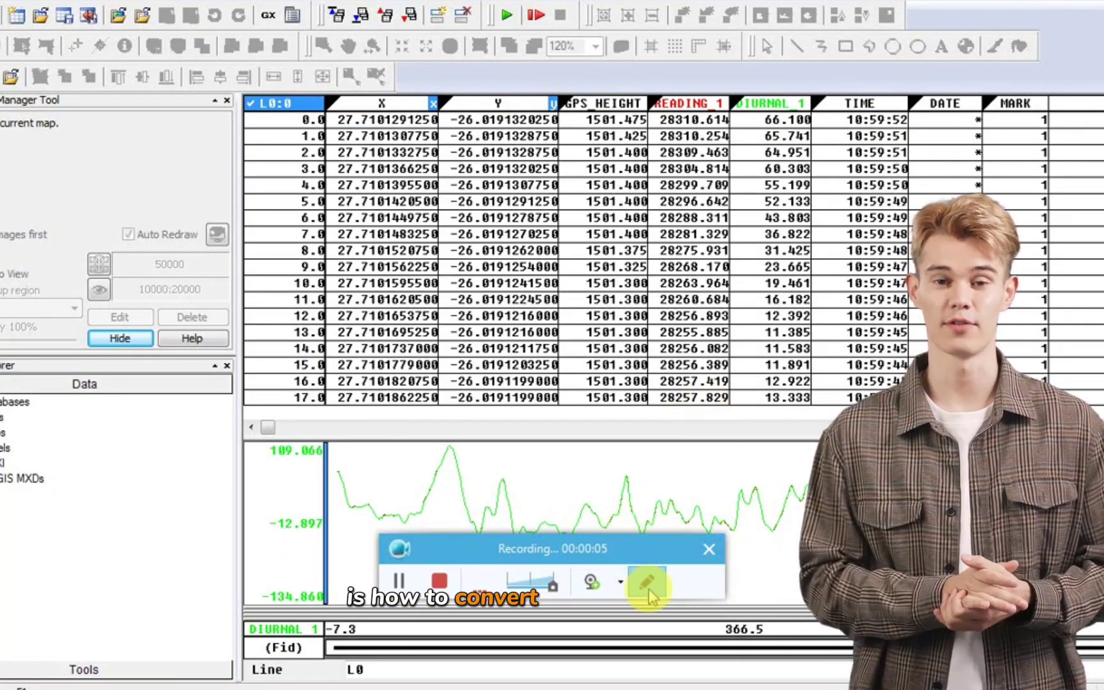
- Inspect the longitude and latitude values in the X and Y channels on line L0
left_click_drag(646, 557, 691, 687)
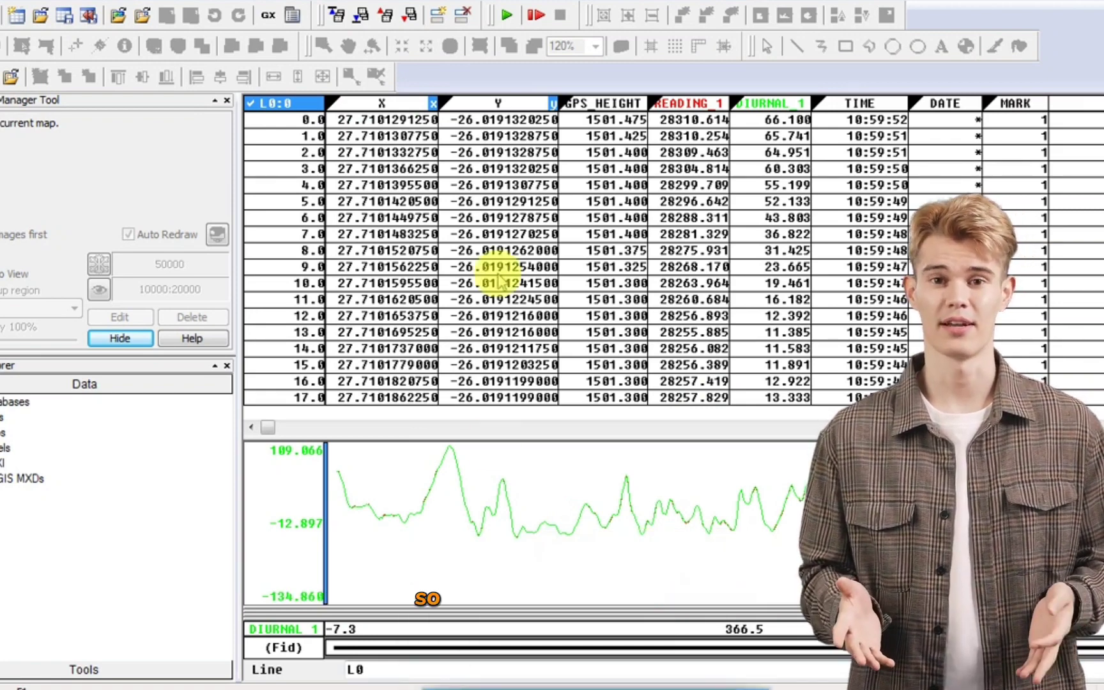
left_click(382, 103)
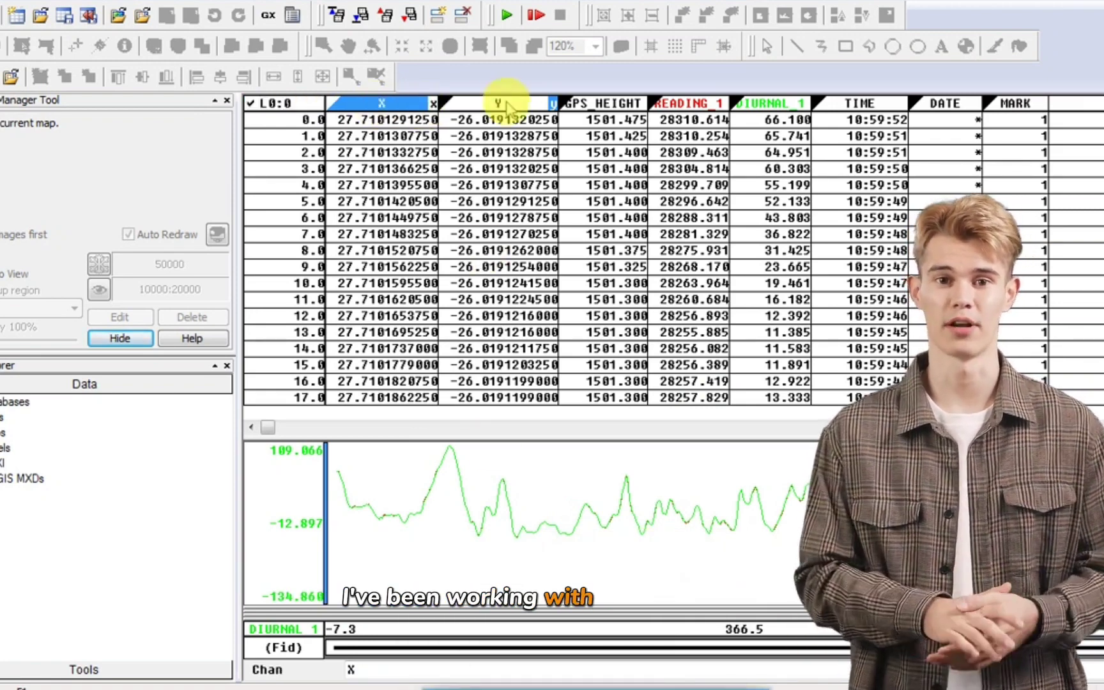
left_click(503, 105)
left_click(386, 136)
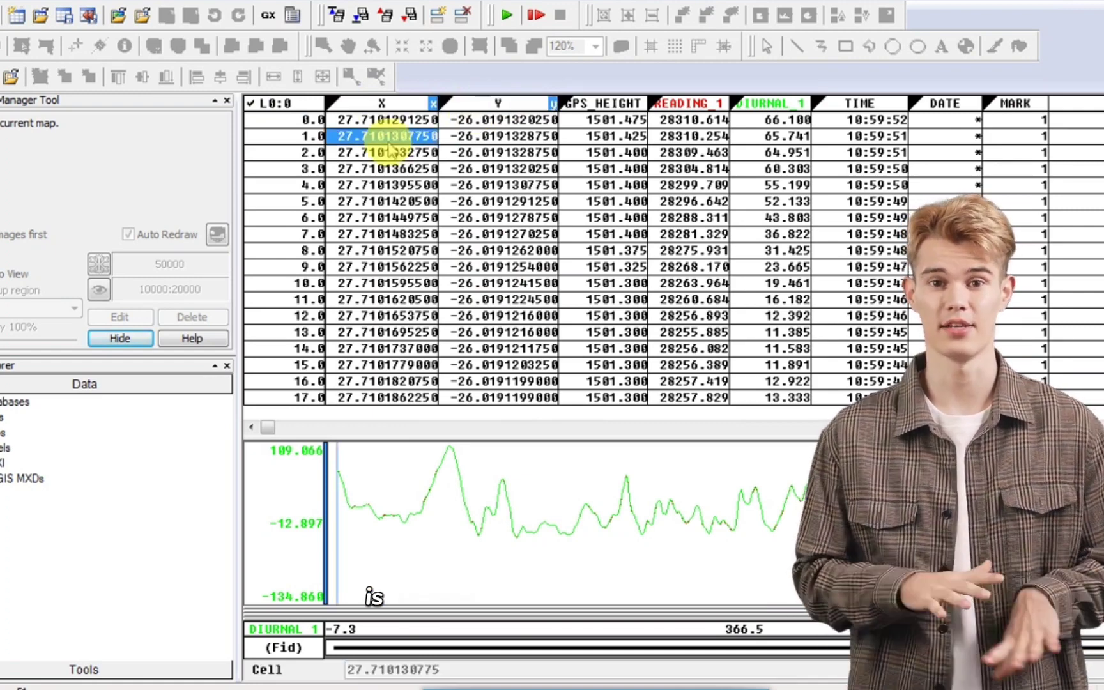
left_click(489, 136)
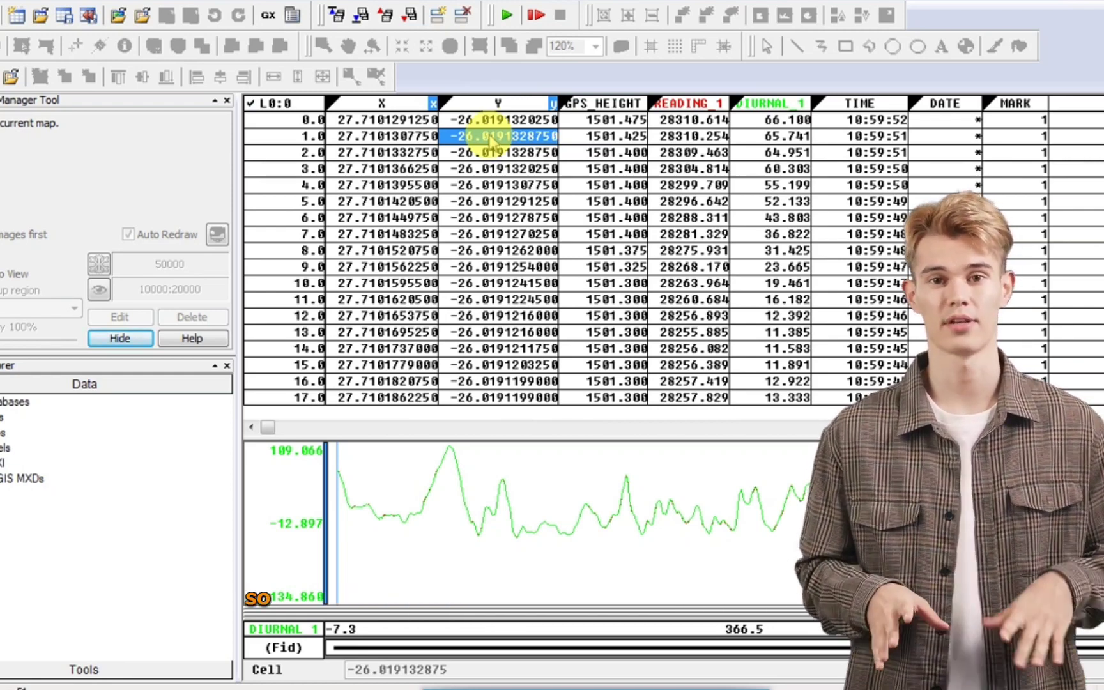
- Start a new projected coordinate system and declare X/Y as geographic long/lat on WGS 84
left_click(251, 2)
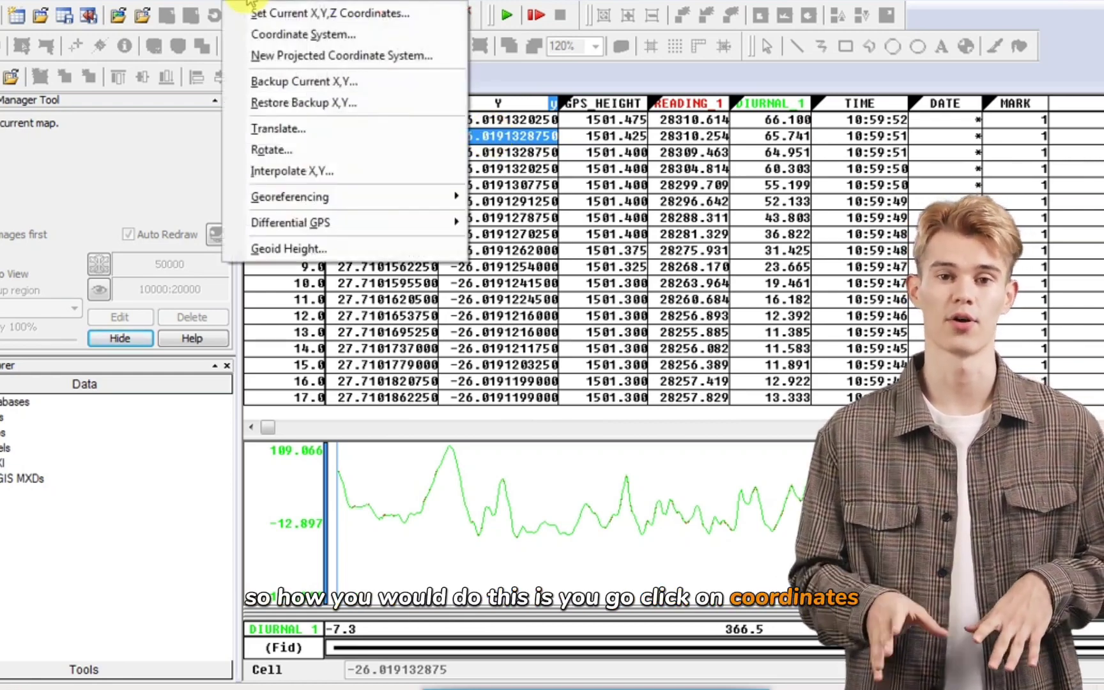
left_click(274, 59)
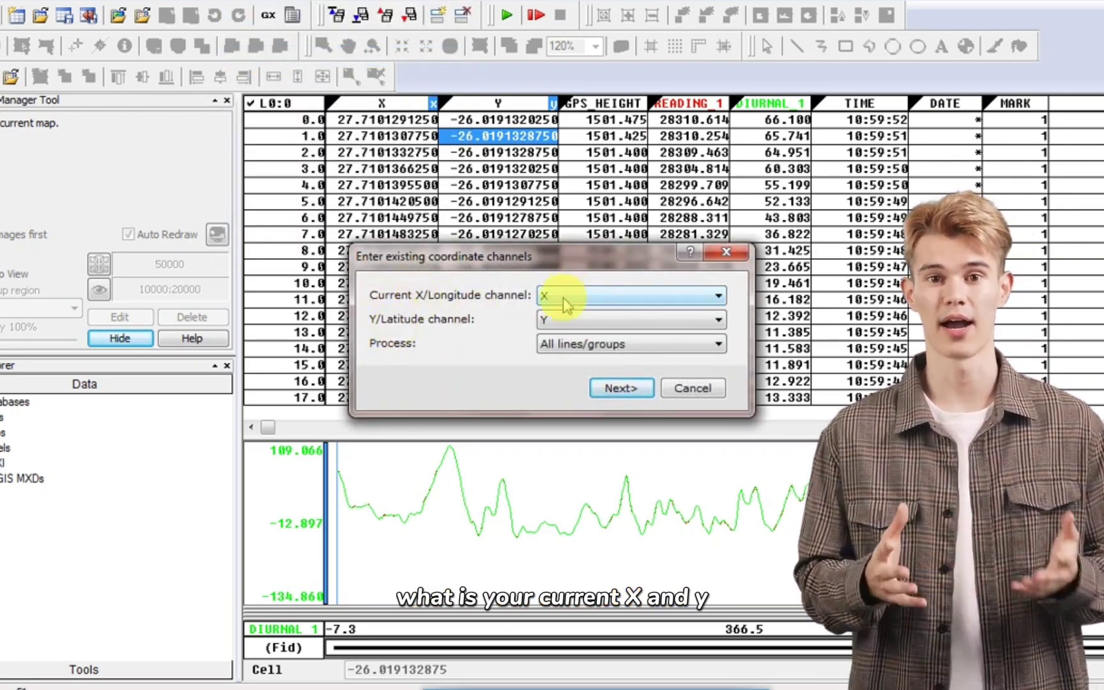
left_click(638, 389)
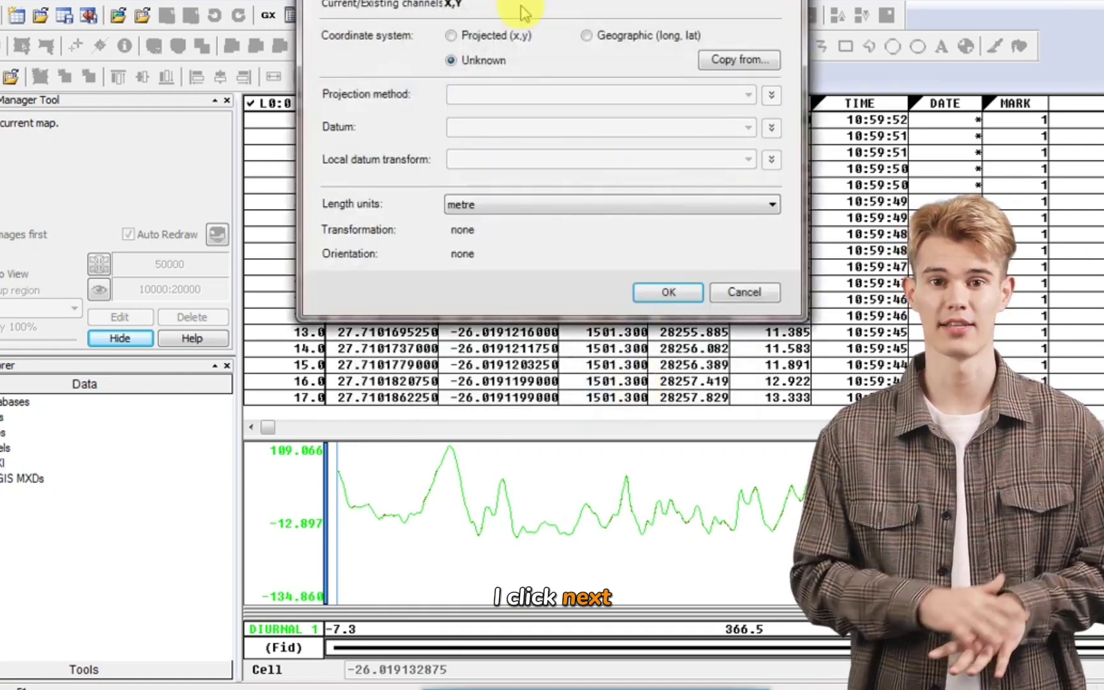
left_click(586, 37)
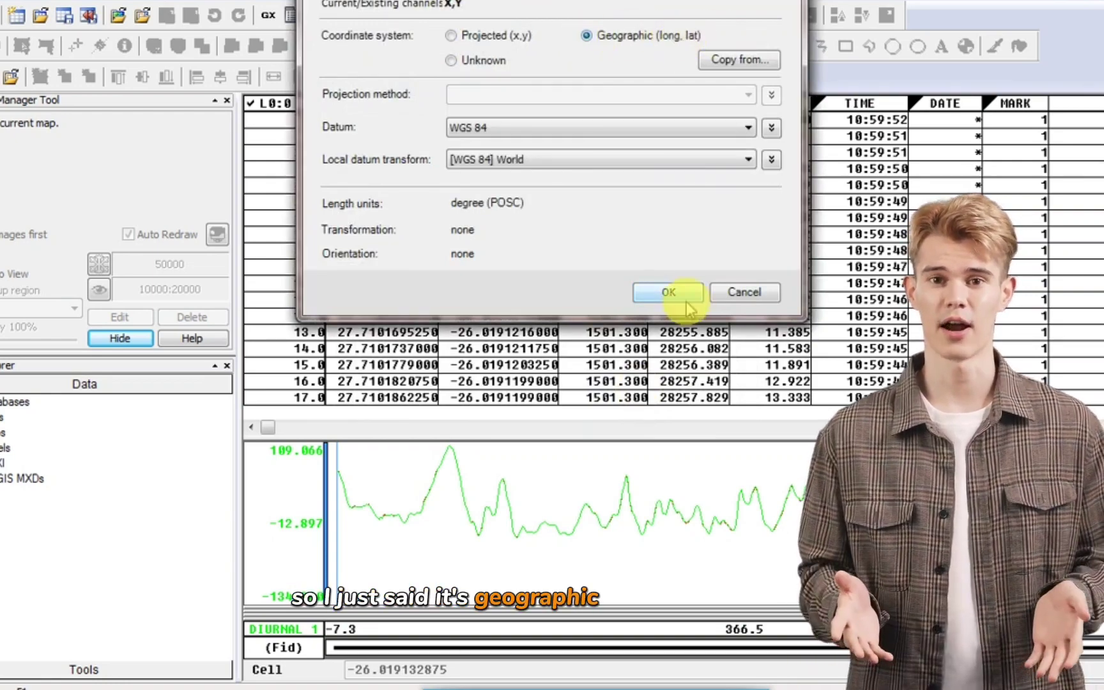
left_click(670, 292)
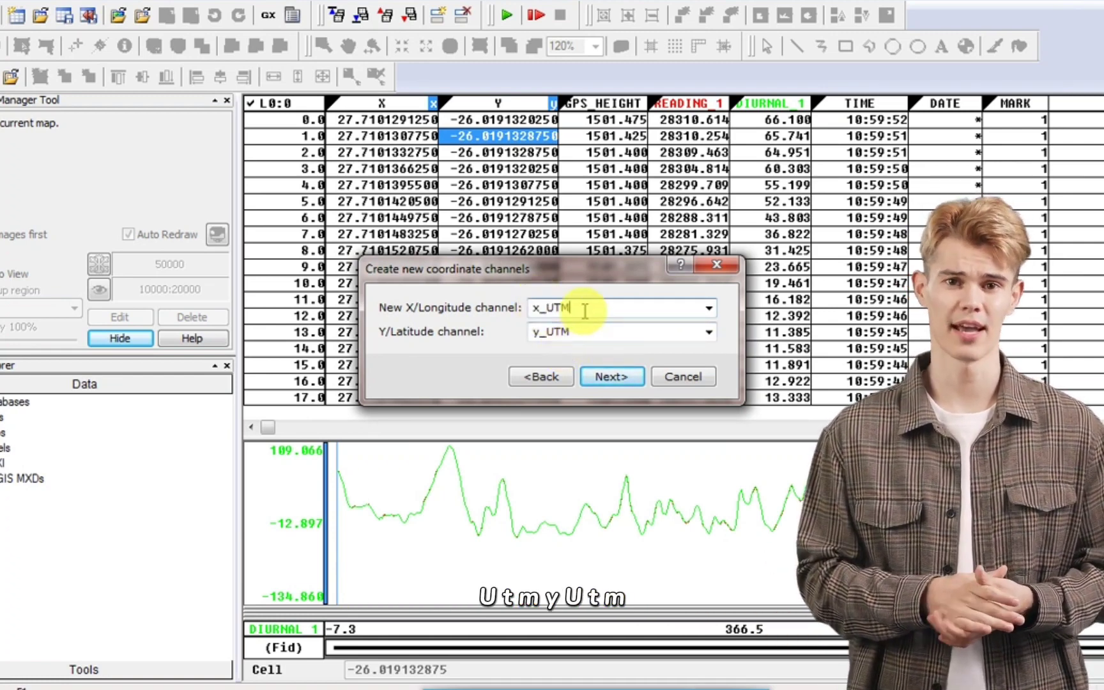
- Rename the new coordinate channels to x_UTM35 and y_UTM35
type("35")
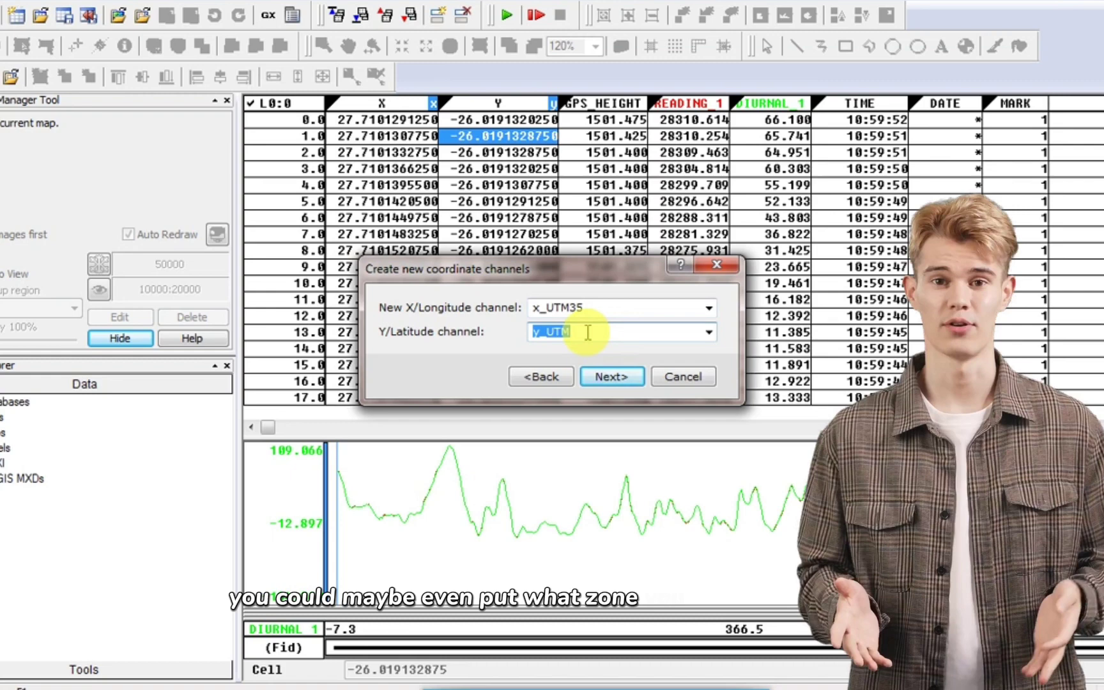
type("35")
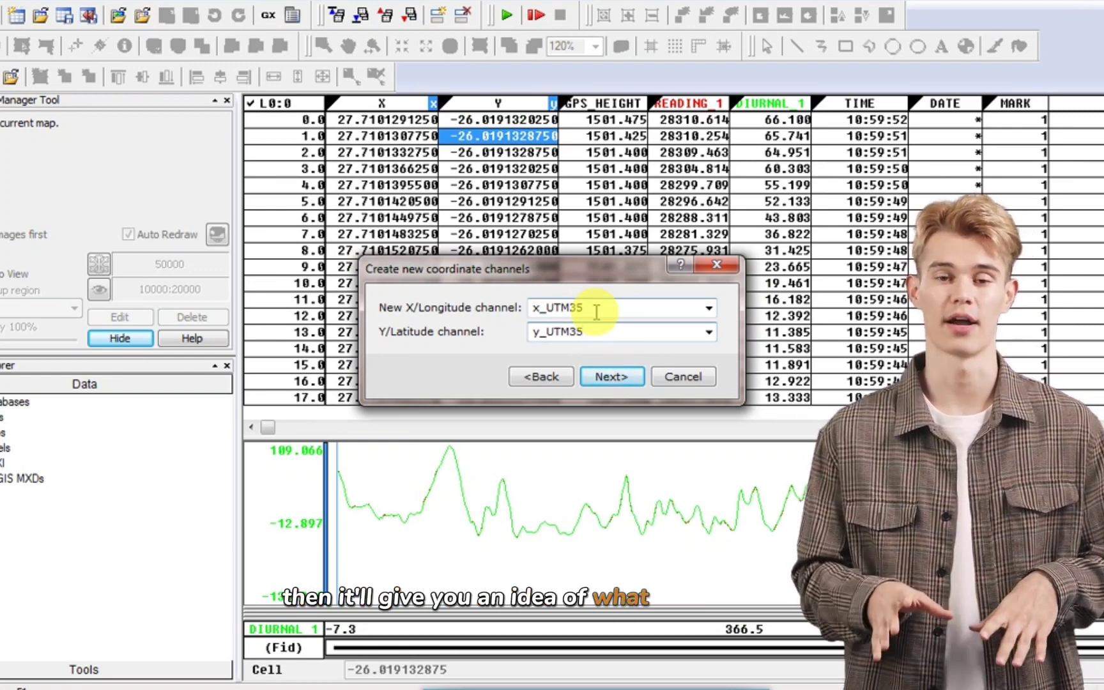
- Set the output coordinates to Projected (x,y) on the WGS 84 datum
left_click(604, 377)
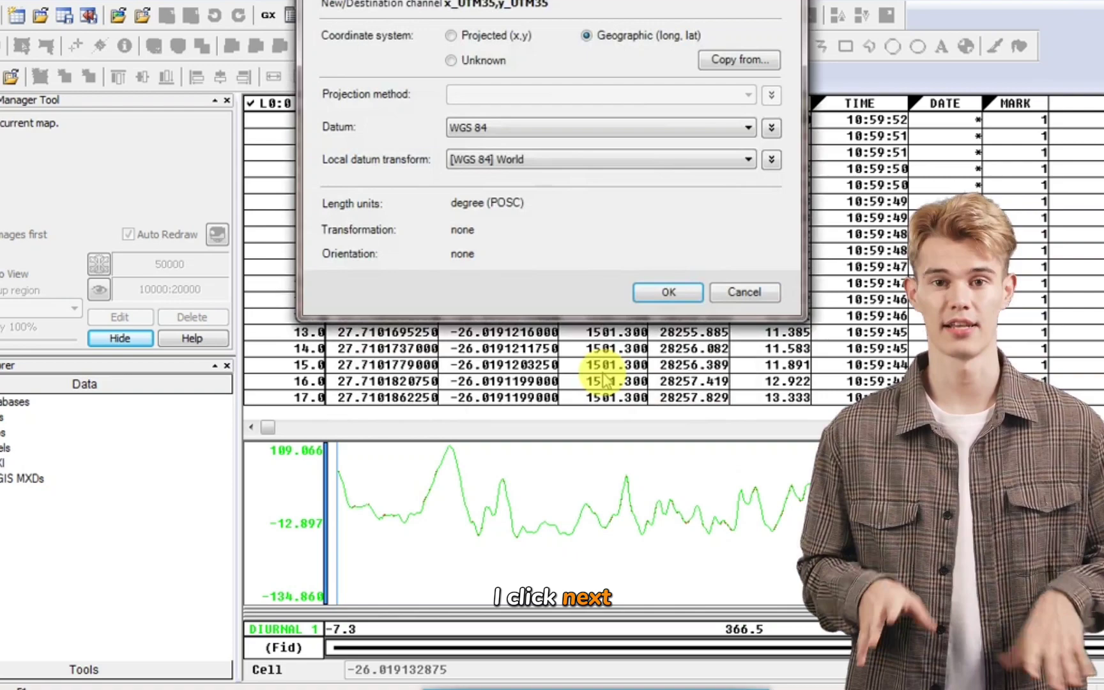
left_click(452, 35)
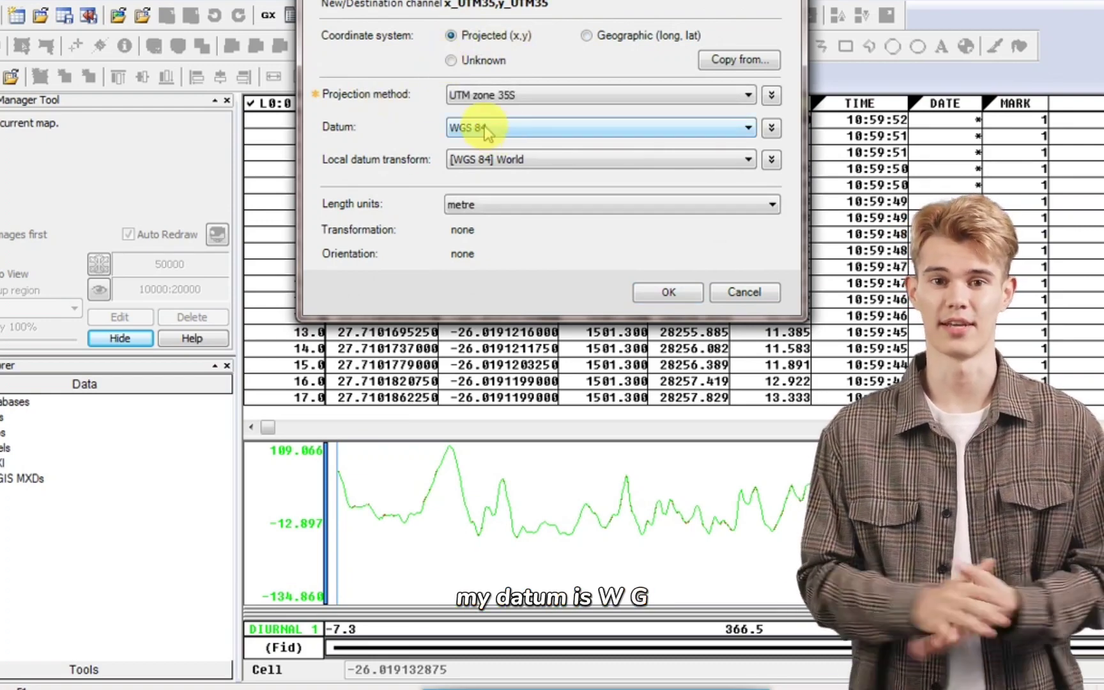
left_click(487, 132)
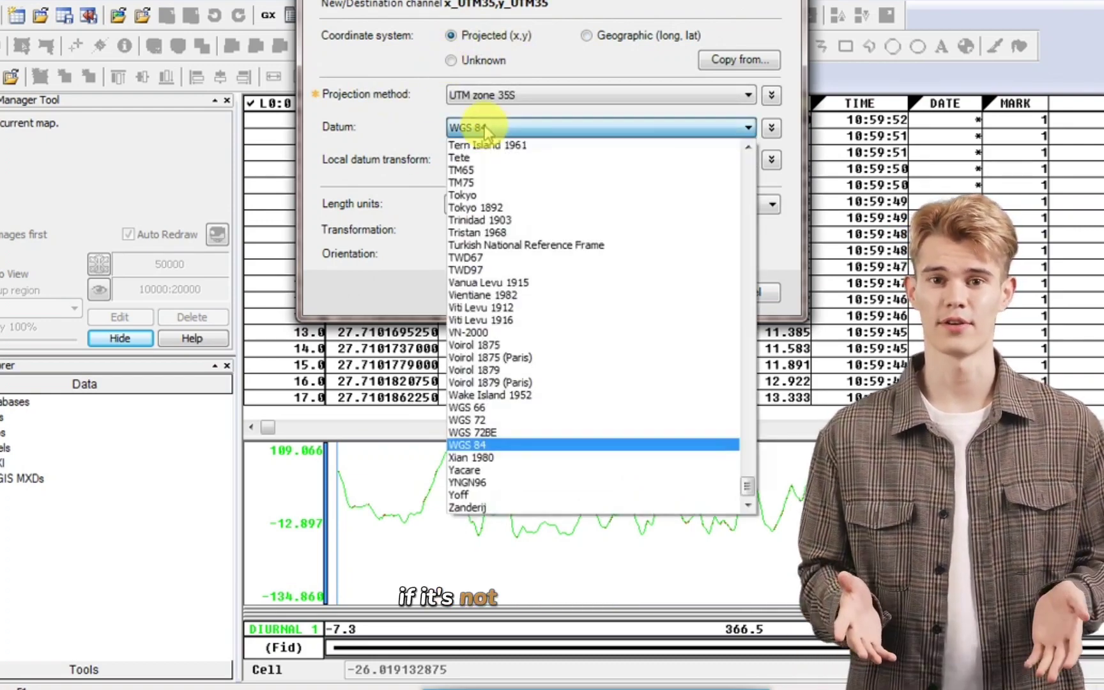
left_click(474, 446)
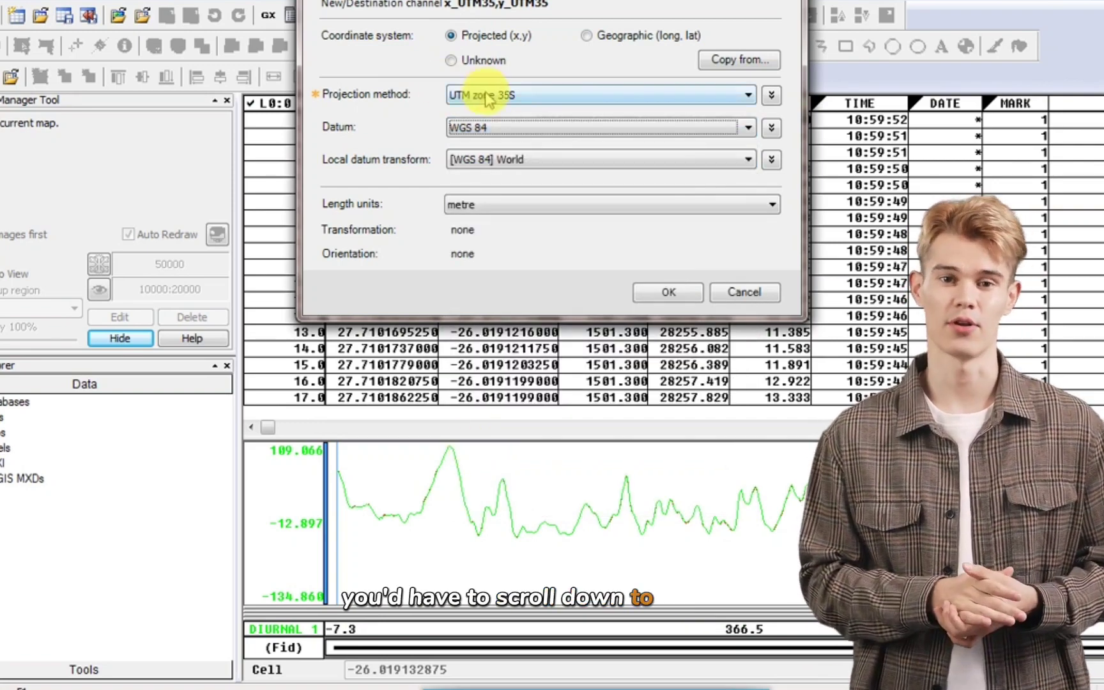
left_click(477, 95)
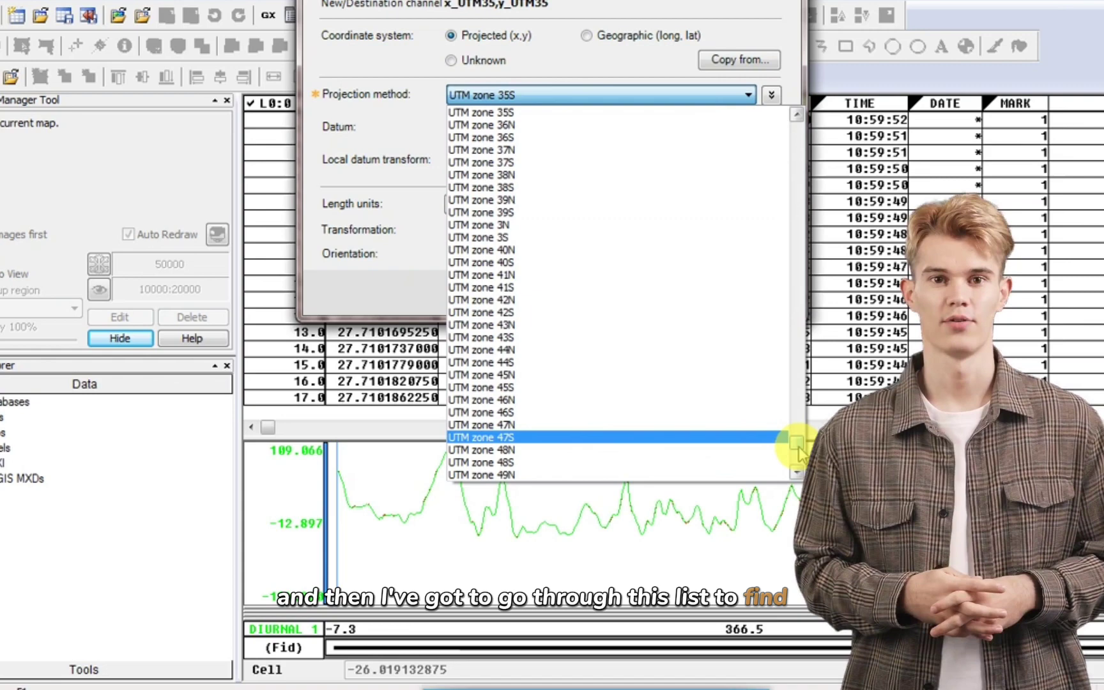
- Choose UTM zone 35S as the projection and create the UTM channels
left_click_drag(796, 444, 807, 134)
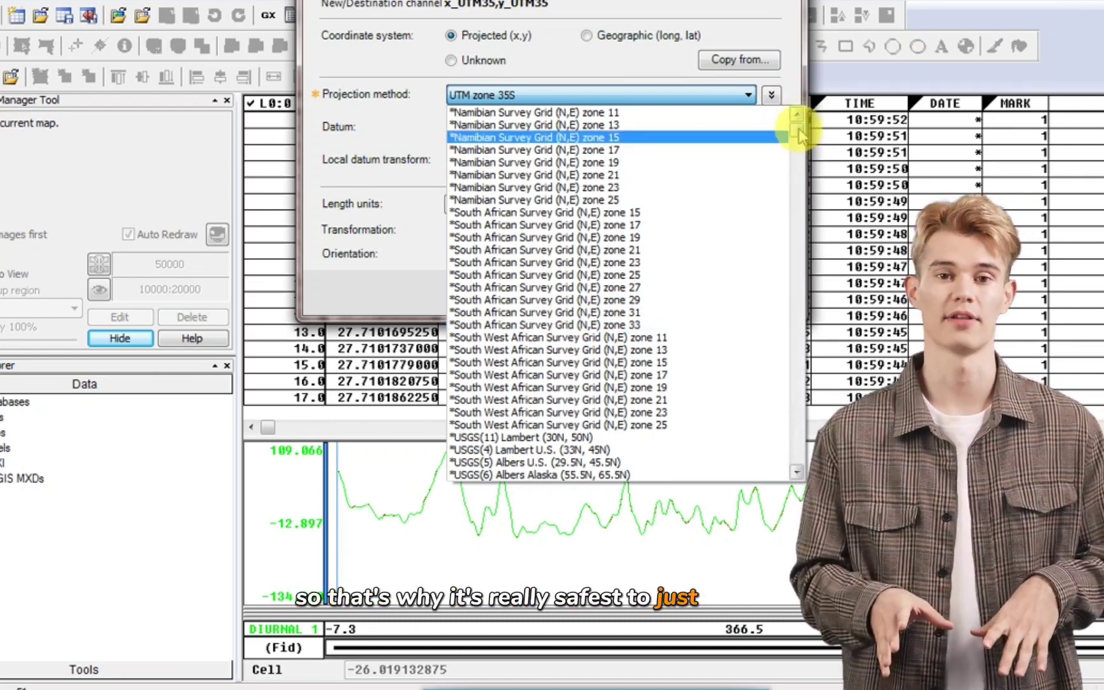
left_click_drag(799, 134, 796, 432)
scroll(722, 414, "down", 4)
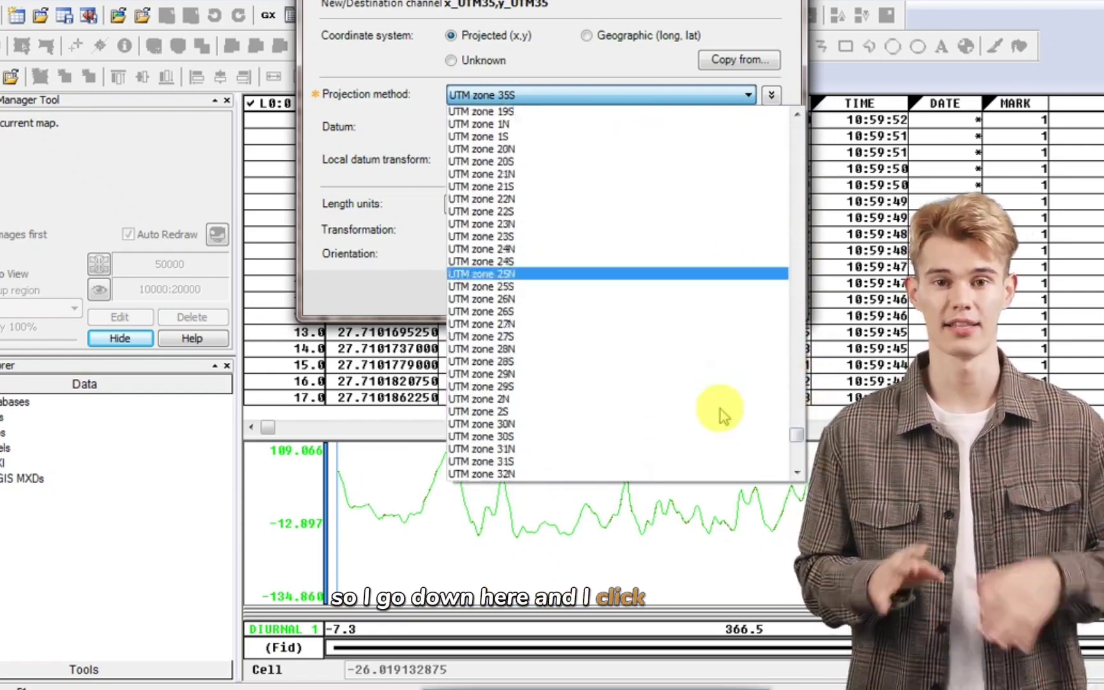
scroll(722, 414, "down", 6)
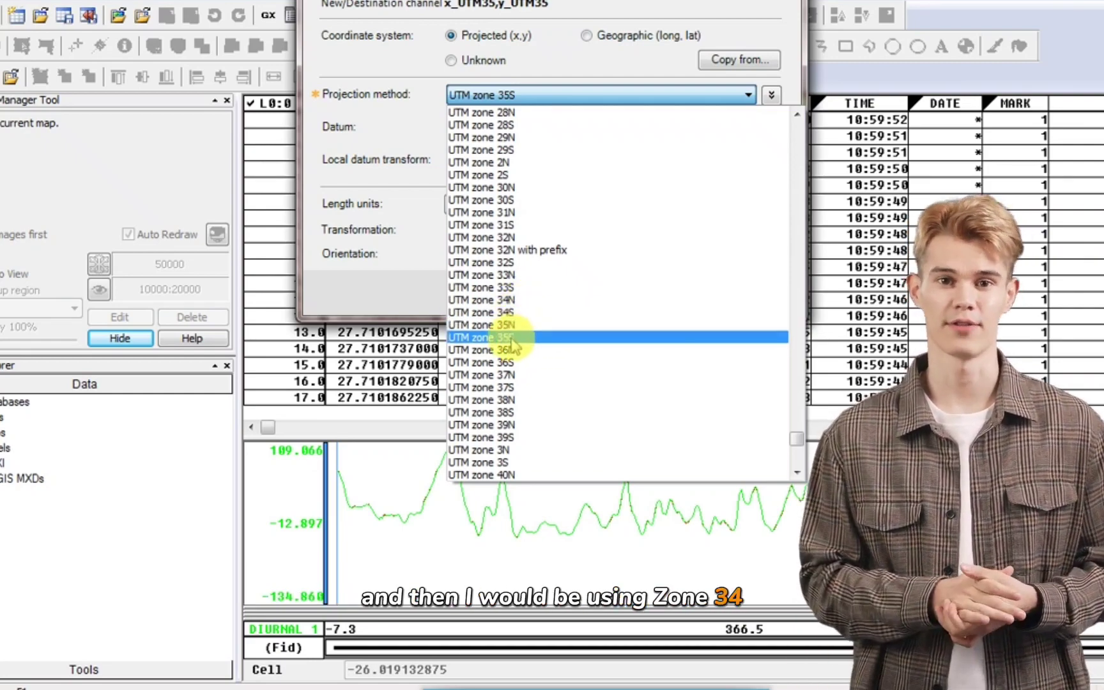
left_click(513, 337)
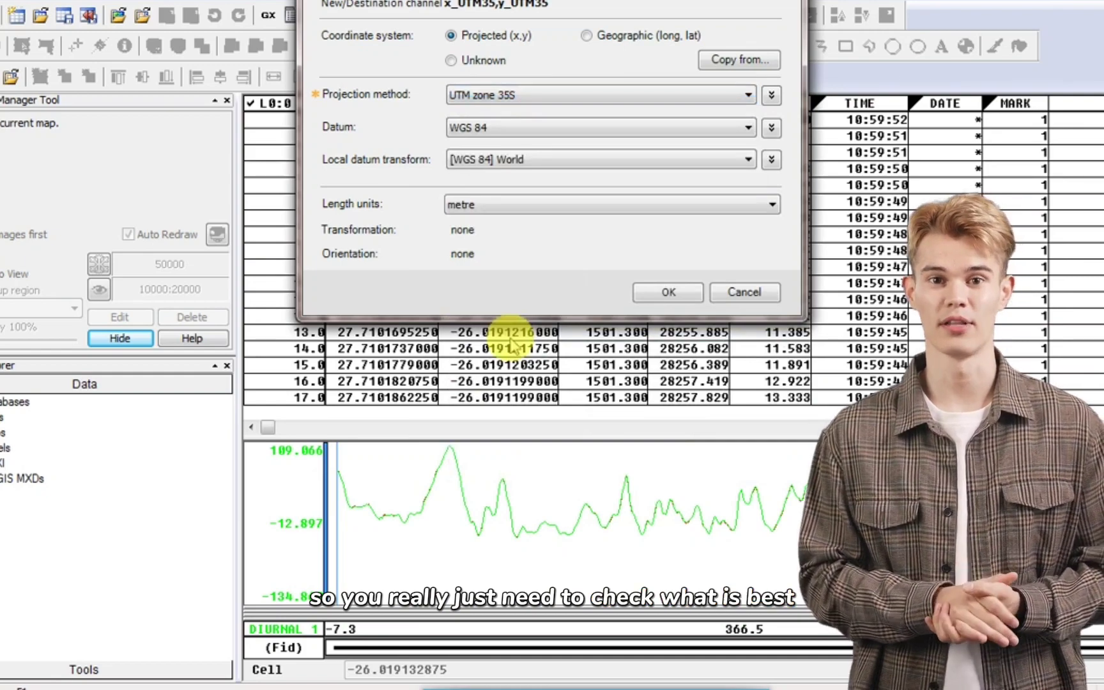
left_click(667, 292)
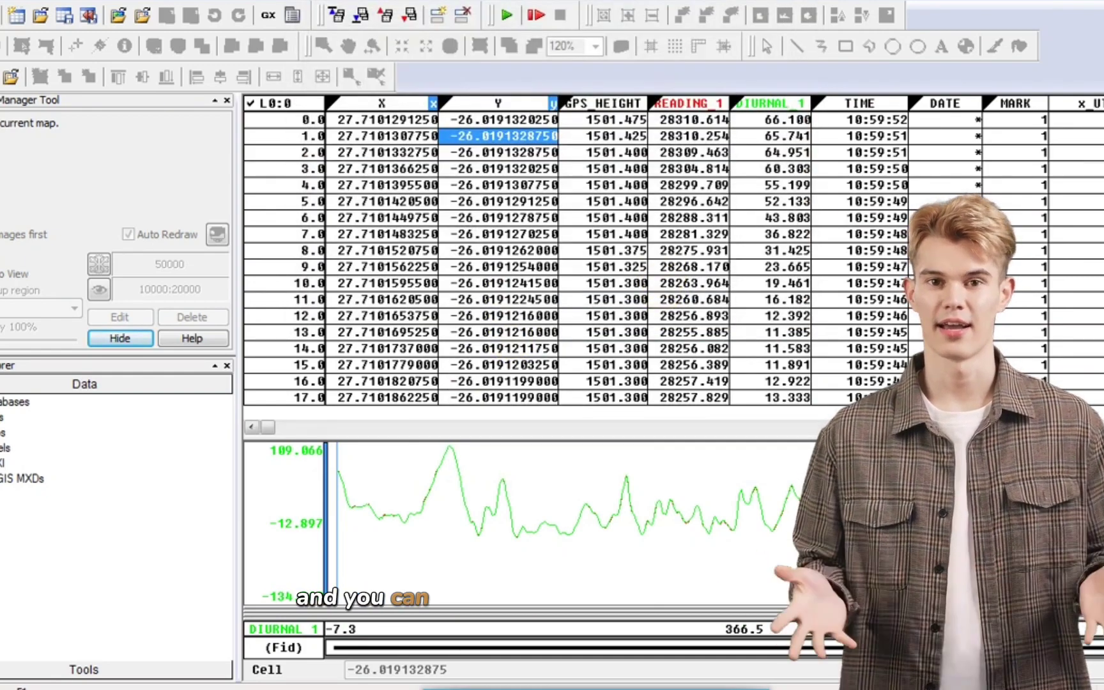
- Widen the x_UTM35 and y_UTM35 columns to show full values, then select x_UTM35
scroll(604, 249, "right", 5)
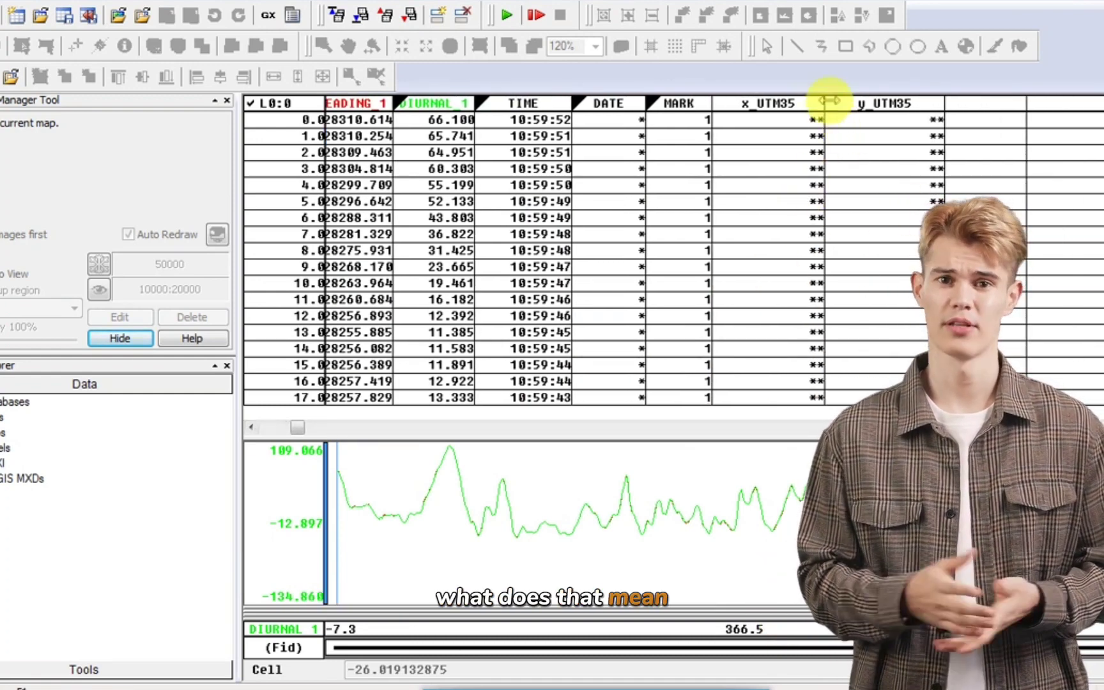
left_click_drag(829, 100, 864, 99)
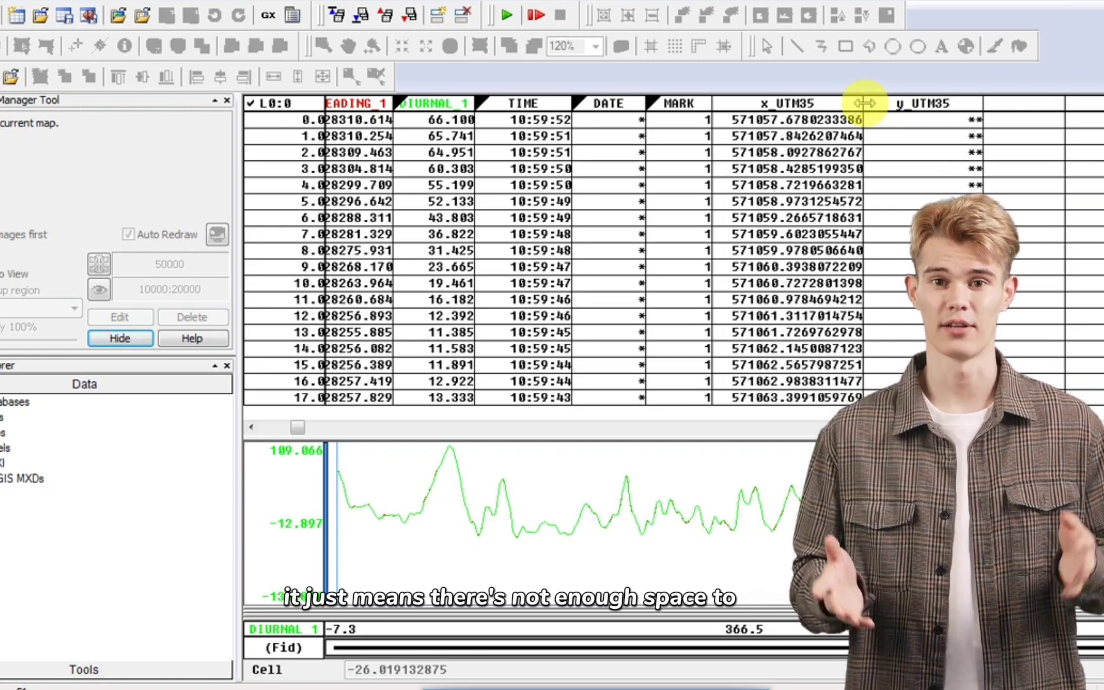
left_click_drag(984, 105, 1015, 107)
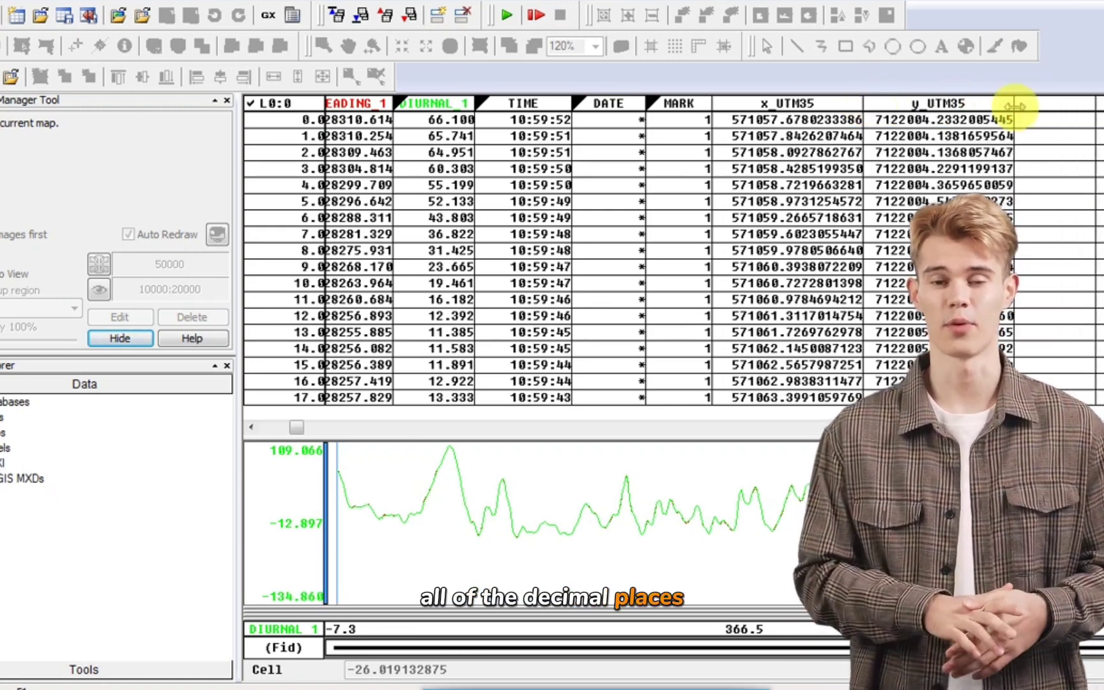
left_click(792, 104)
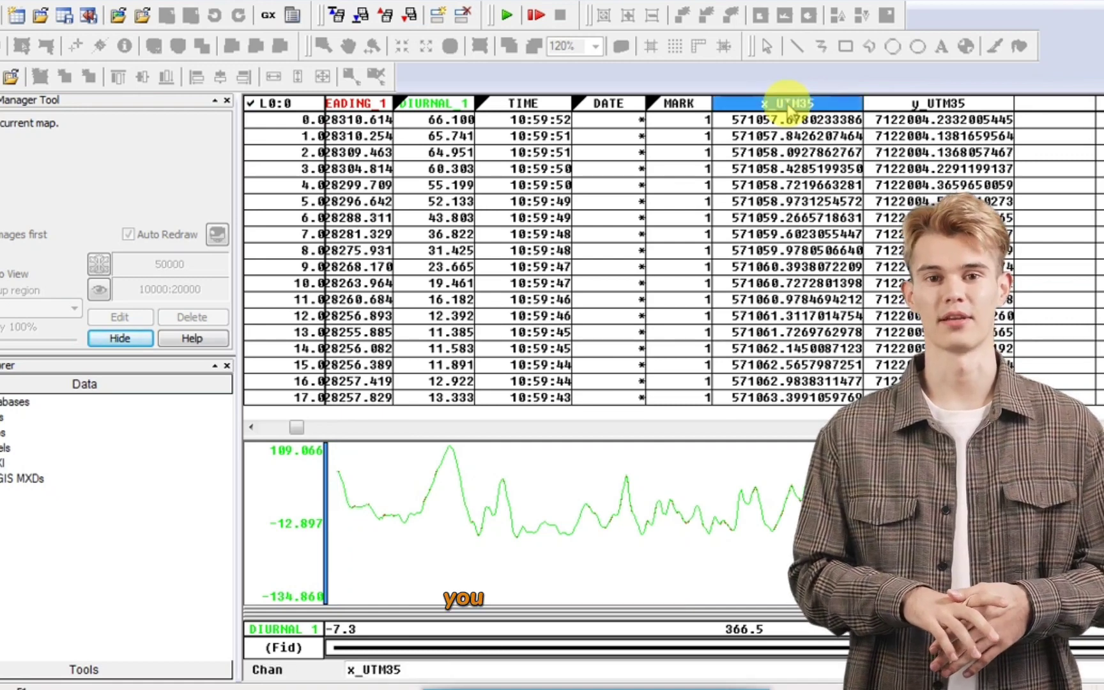
- Set the x_UTM35 channel to display 4 decimal places
right_click(791, 105)
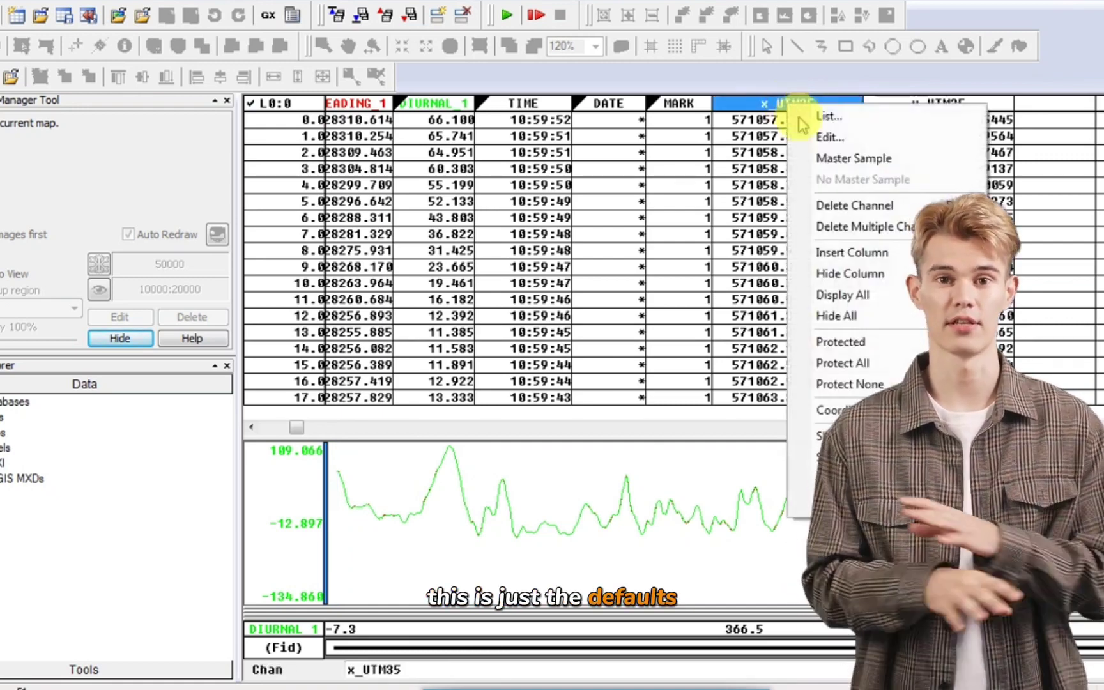
left_click(830, 130)
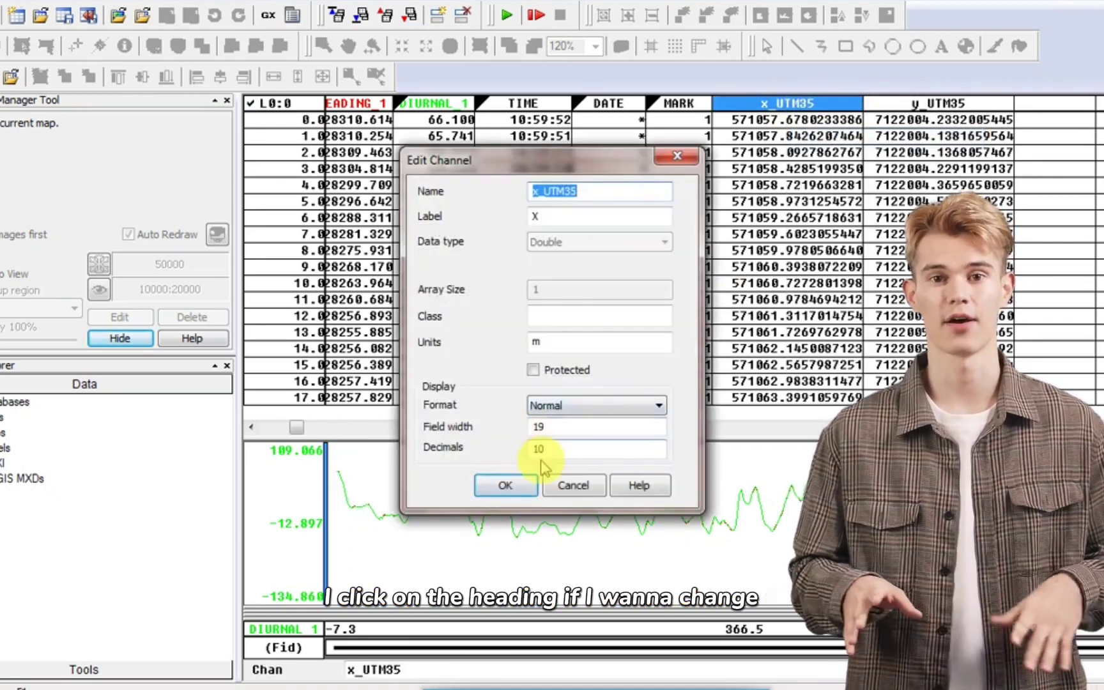
double_click(556, 452)
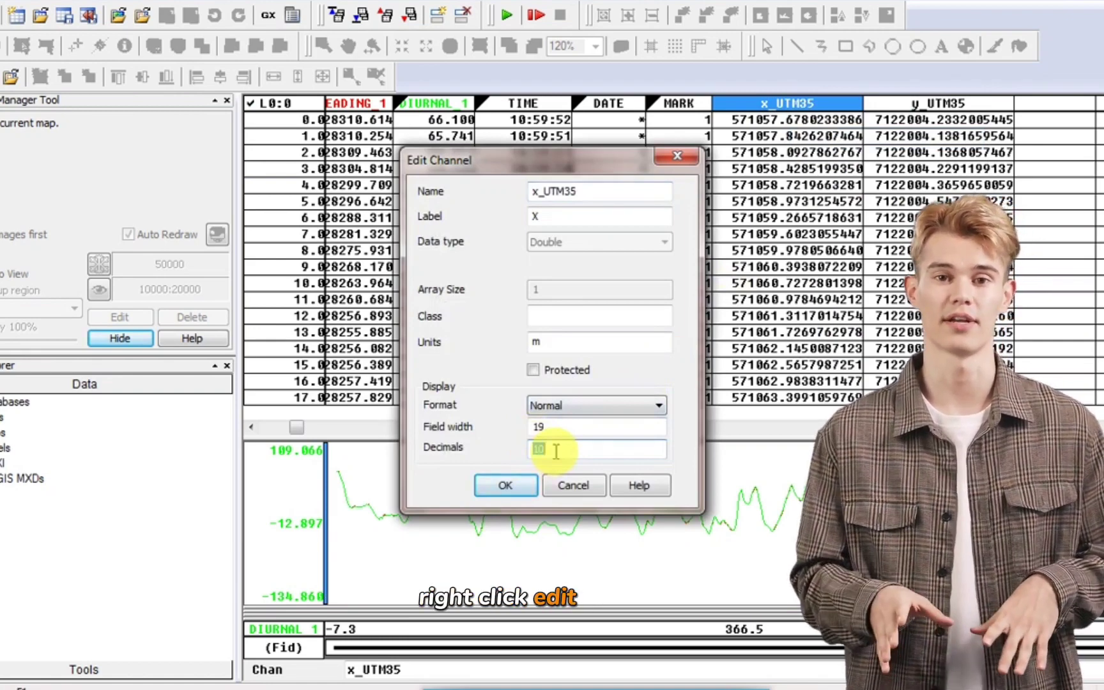
type("4")
left_click(505, 486)
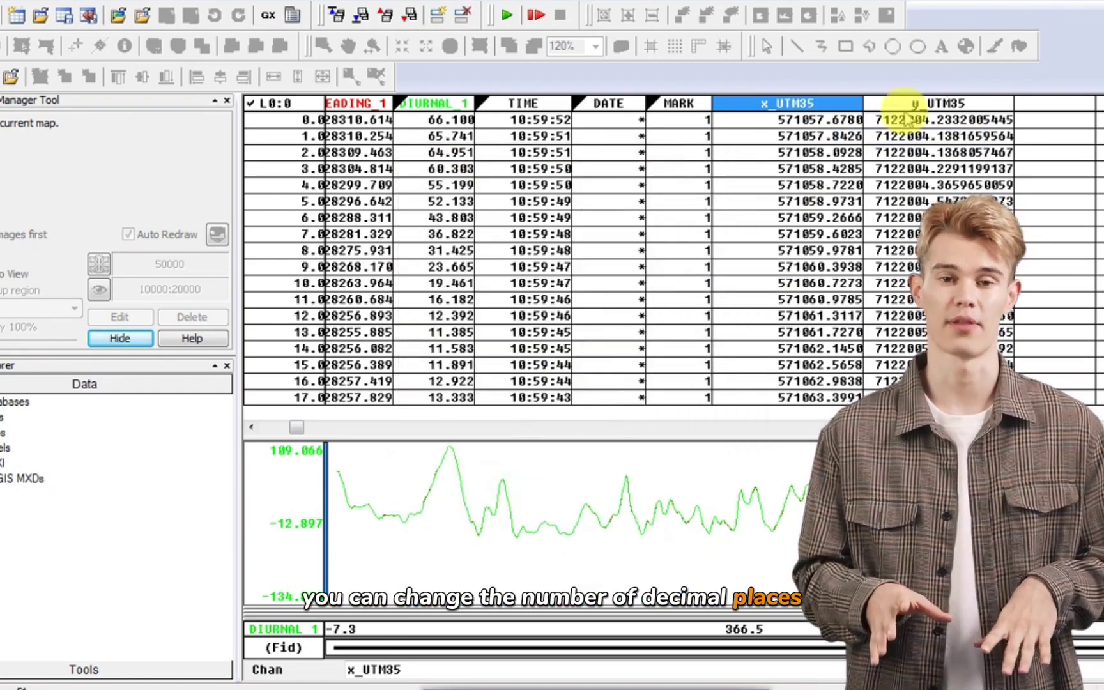
- Set y_UTM35 to 4 decimal places and narrow both UTM columns
left_click(935, 103)
right_click(934, 103)
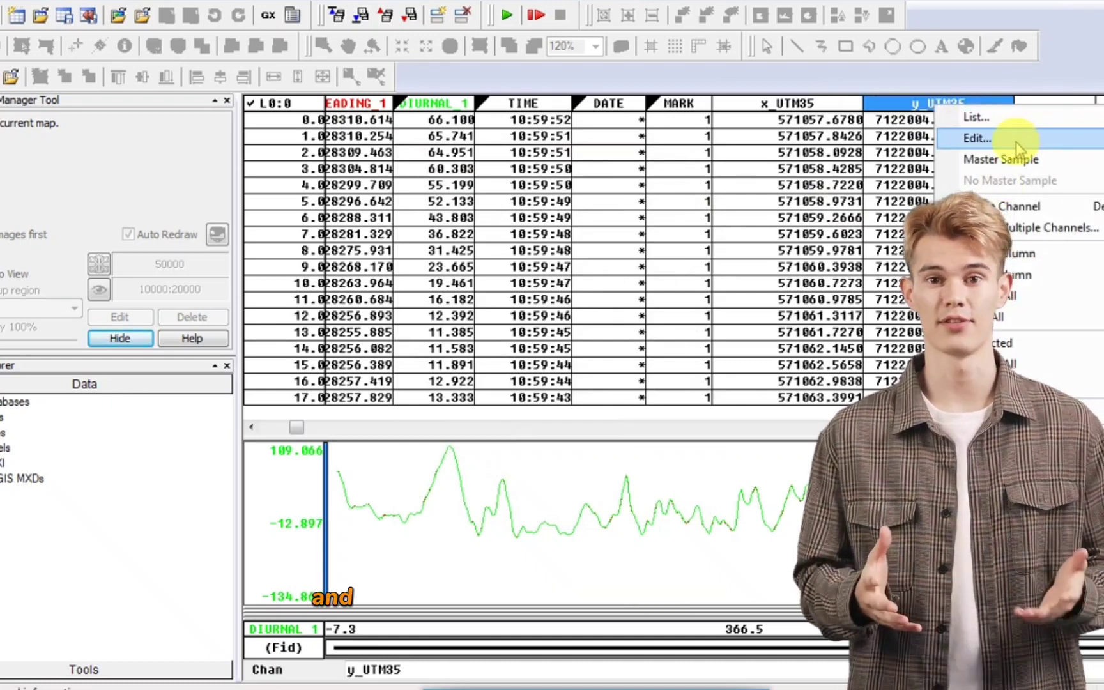
left_click(977, 138)
key("BackSpace")
key("BackSpace")
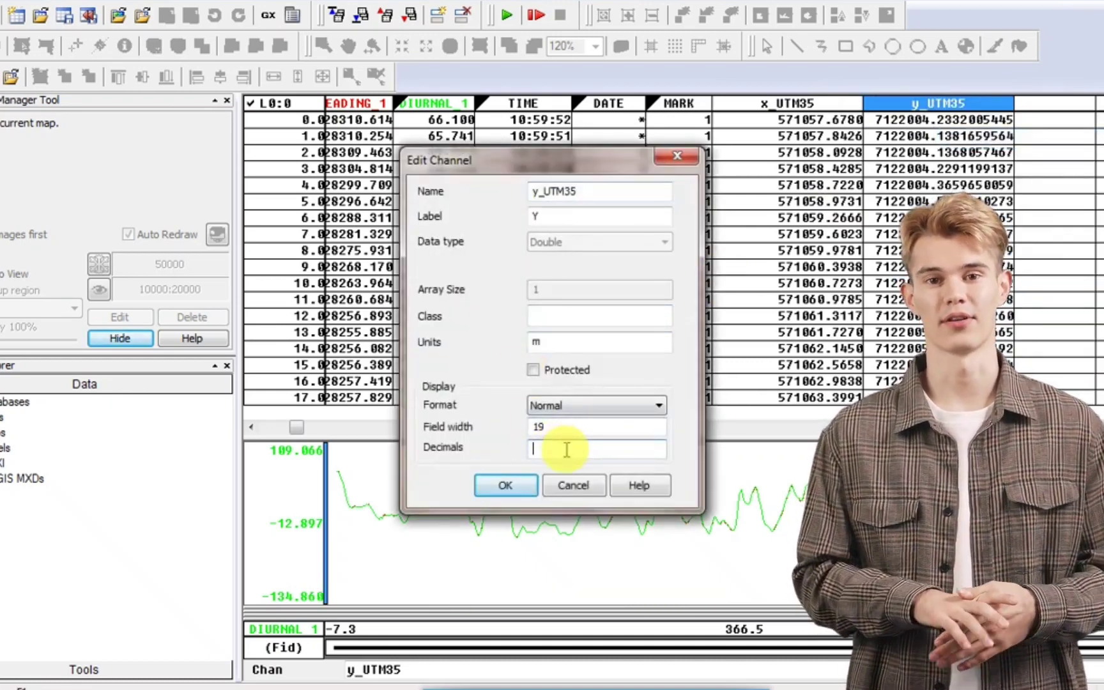
type("4")
key("Return")
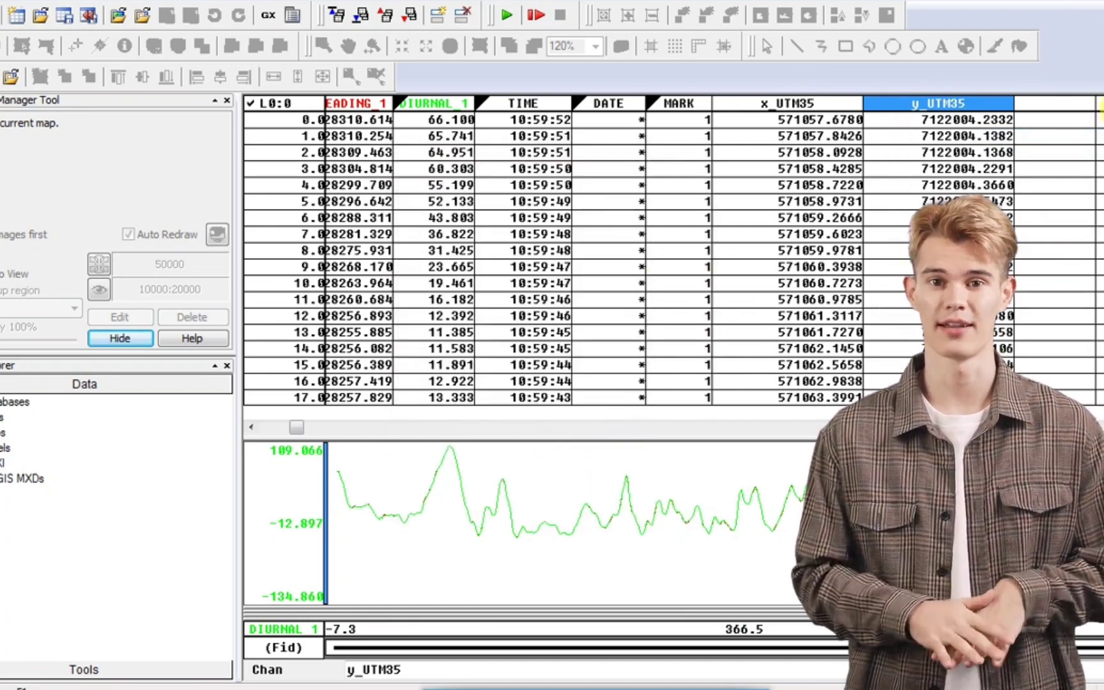
left_click_drag(865, 101, 826, 101)
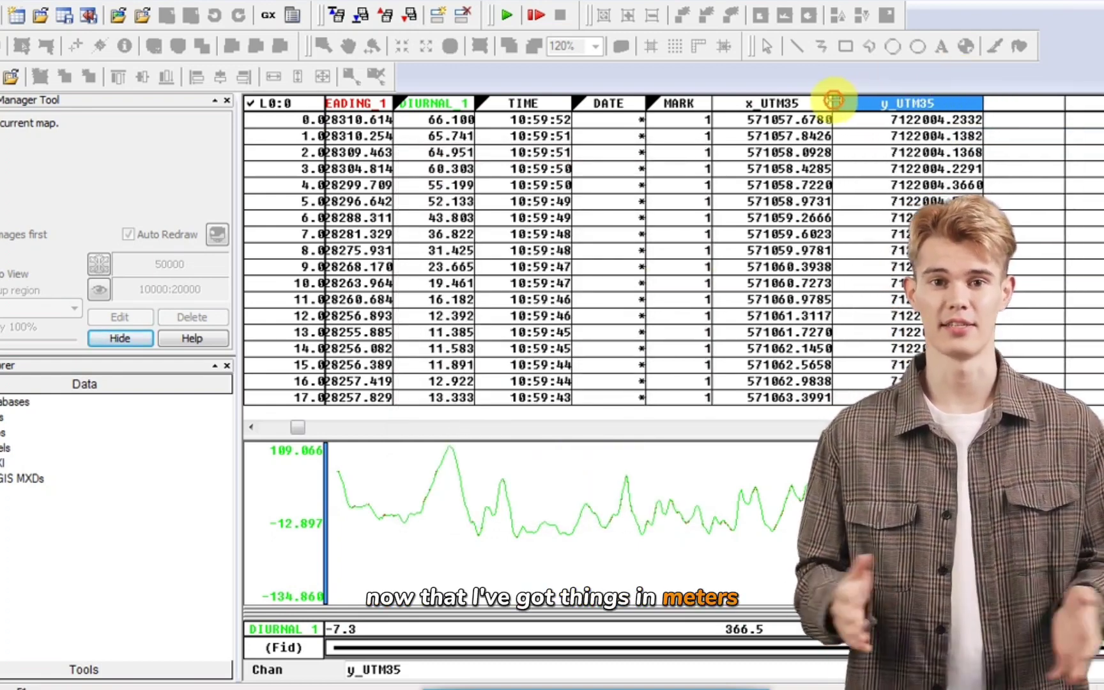
left_click_drag(975, 103, 946, 103)
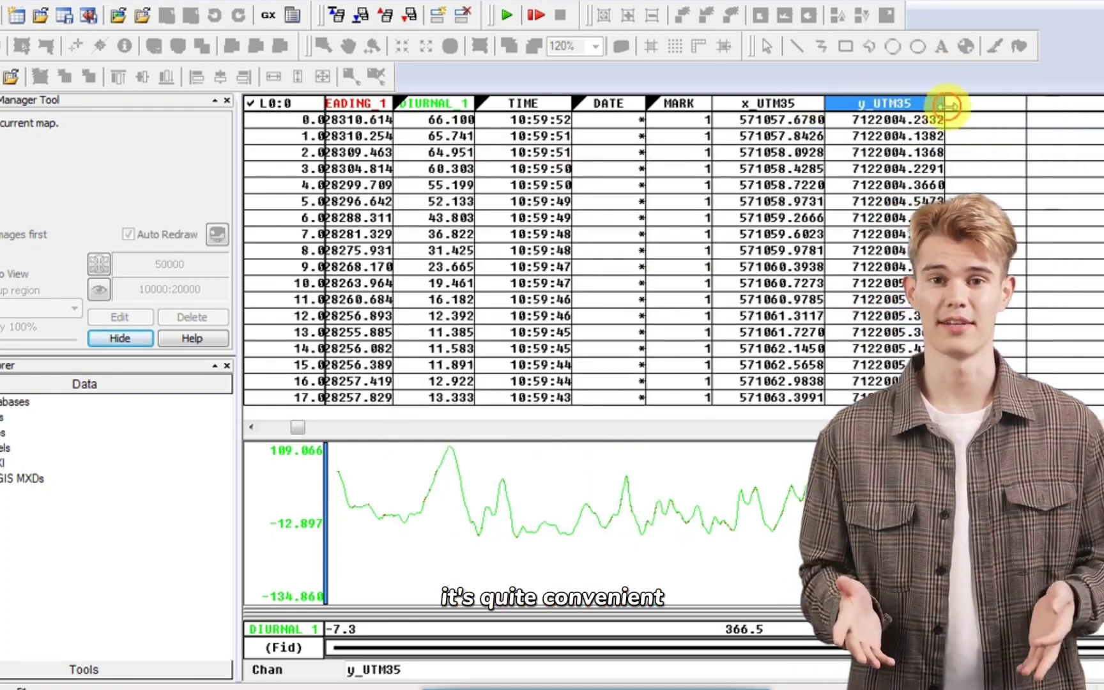
- Make a Dist channel in the empty column from x_UTM35 and y_UTM35
left_click(986, 102)
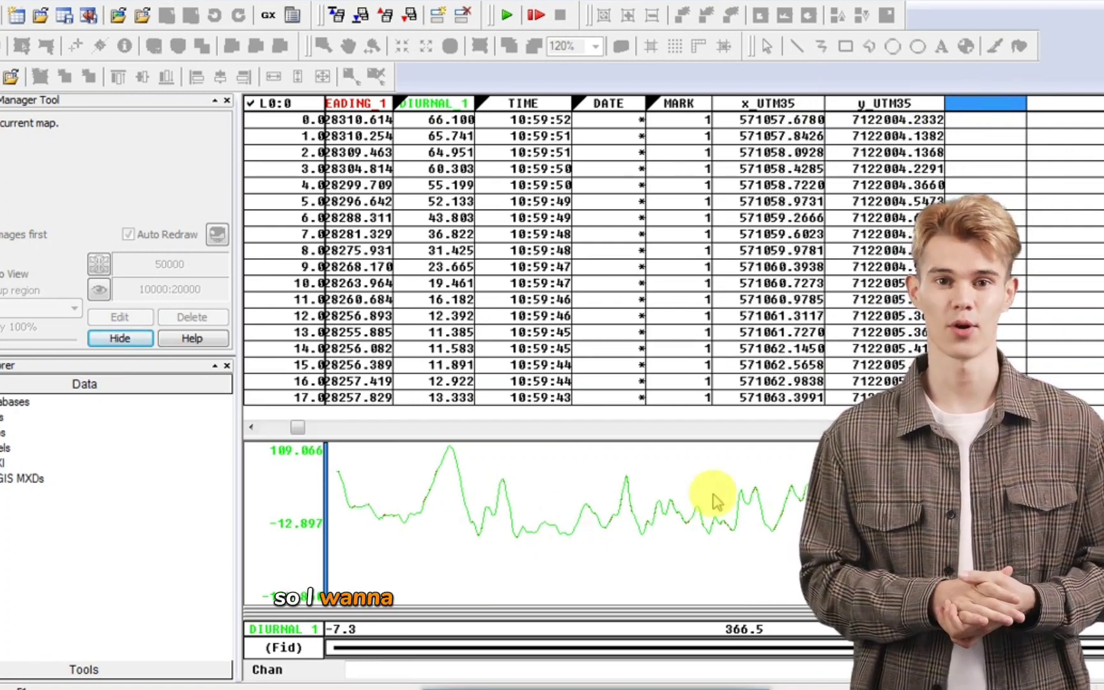
left_click(266, 6)
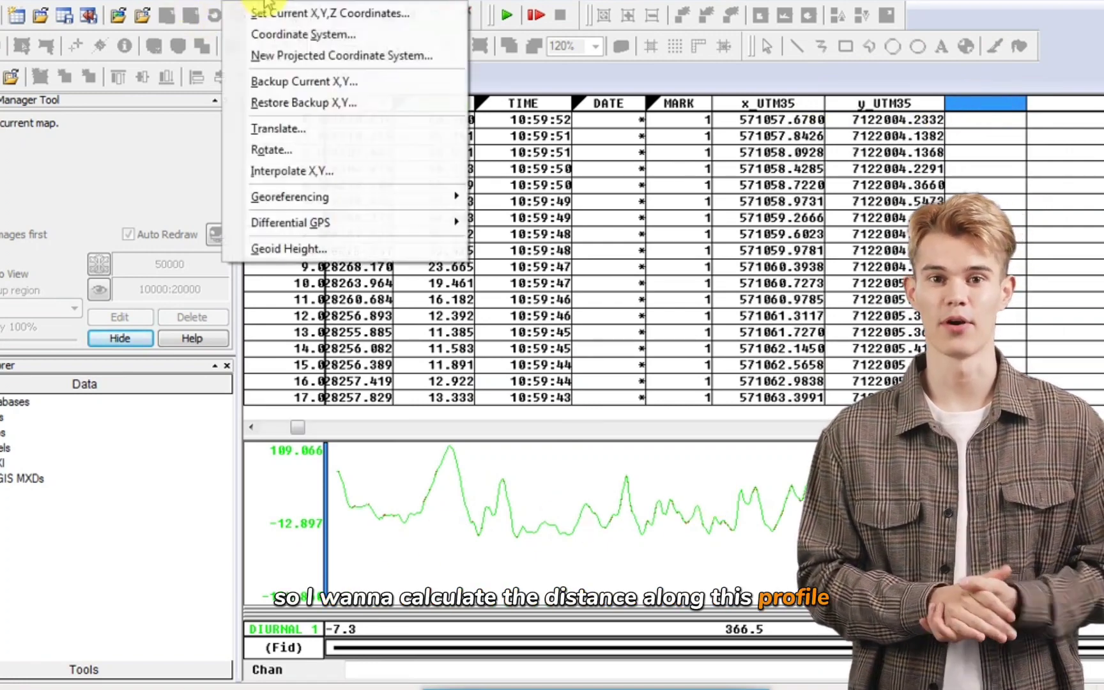
mouse_move(318, 3)
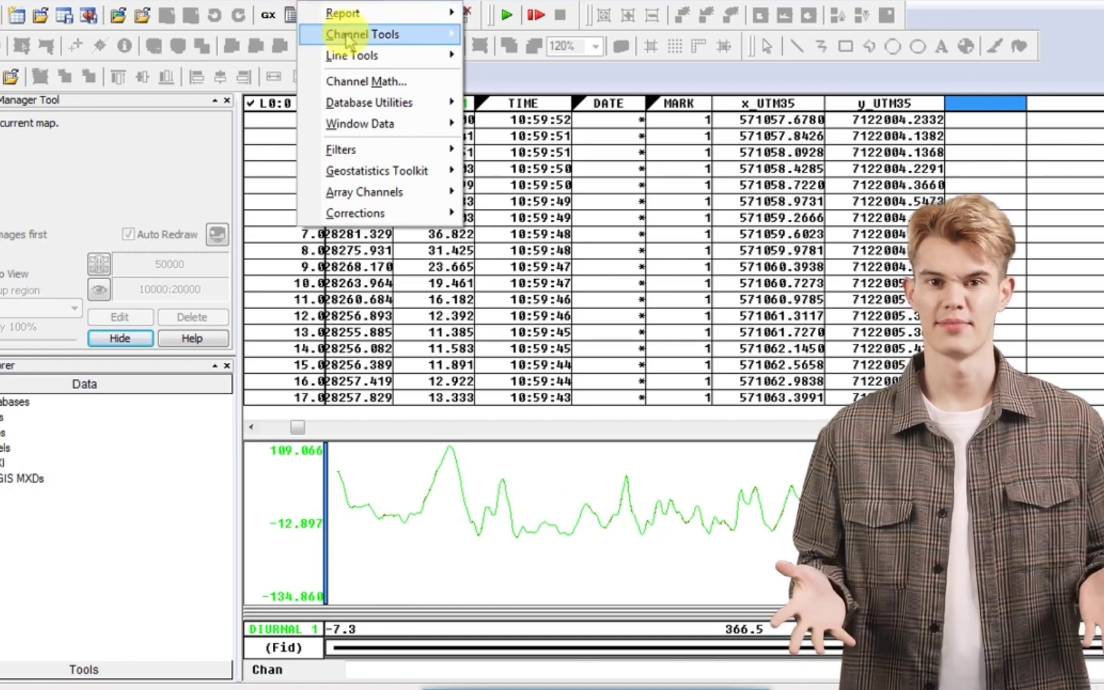
mouse_move(345, 35)
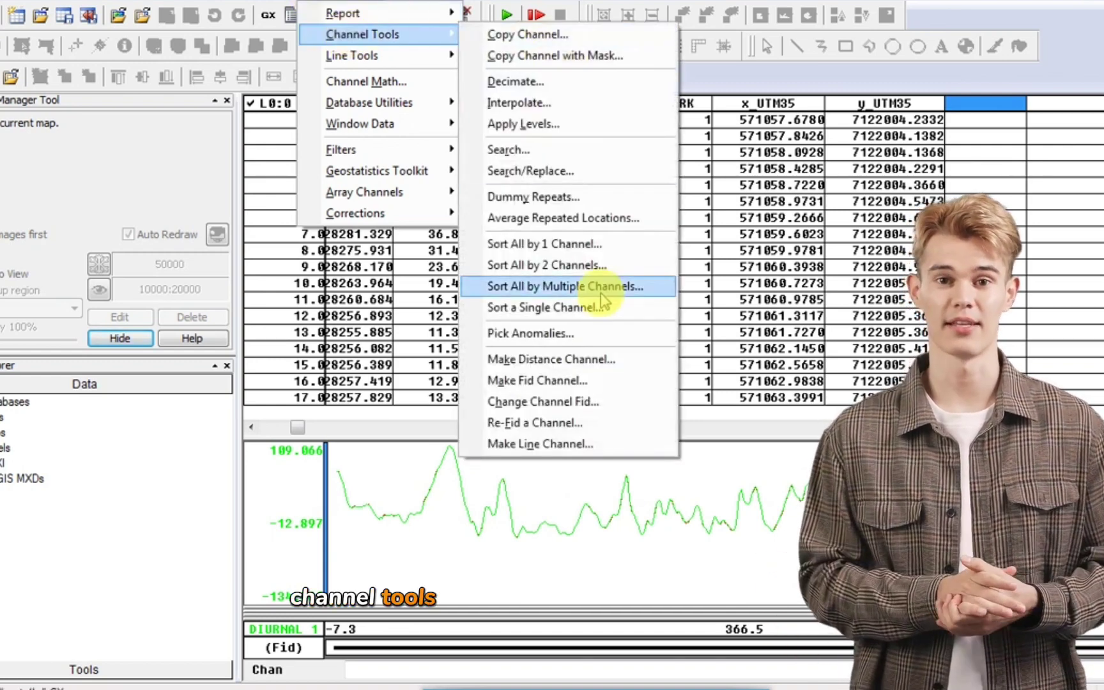
left_click(578, 361)
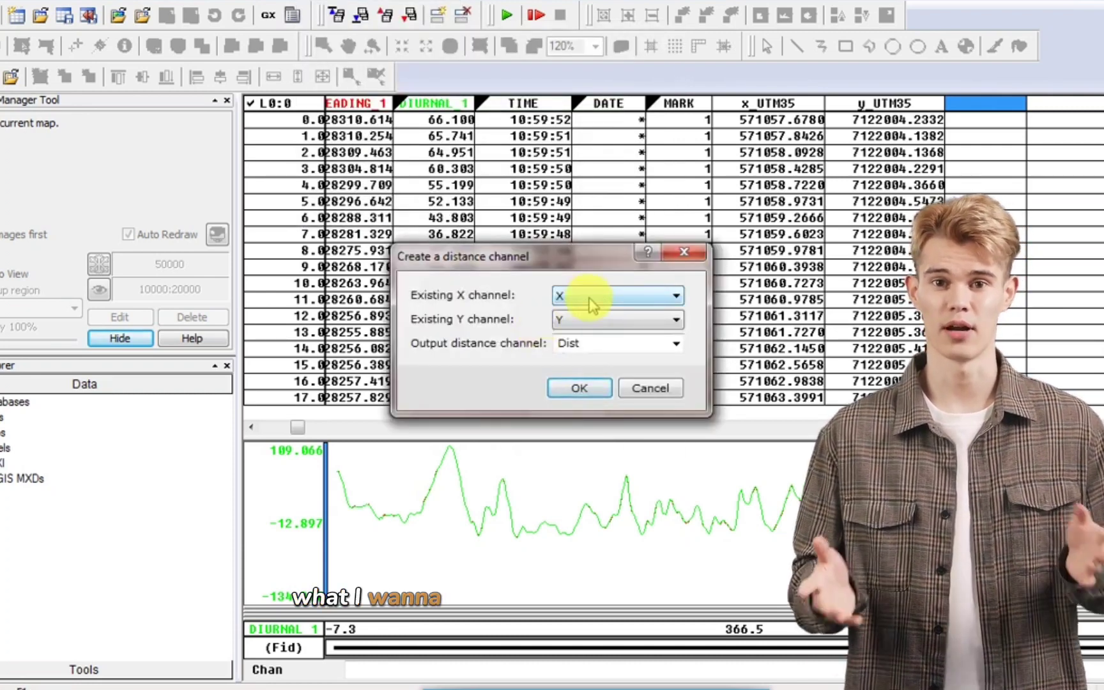
left_click(591, 300)
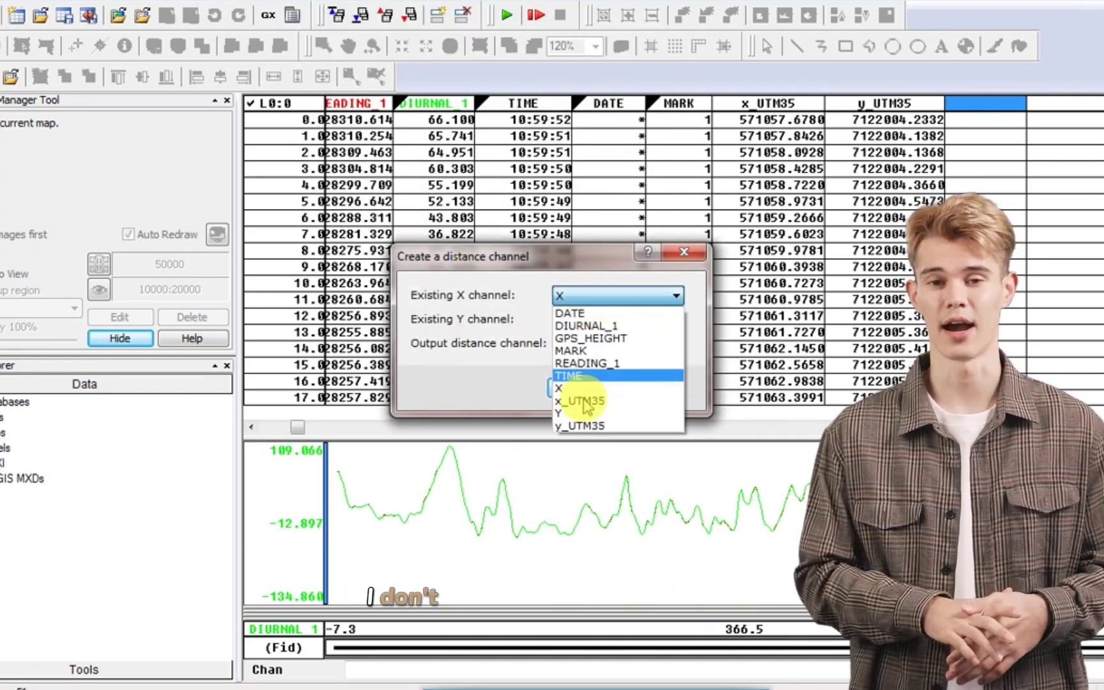
left_click(581, 401)
left_click(591, 326)
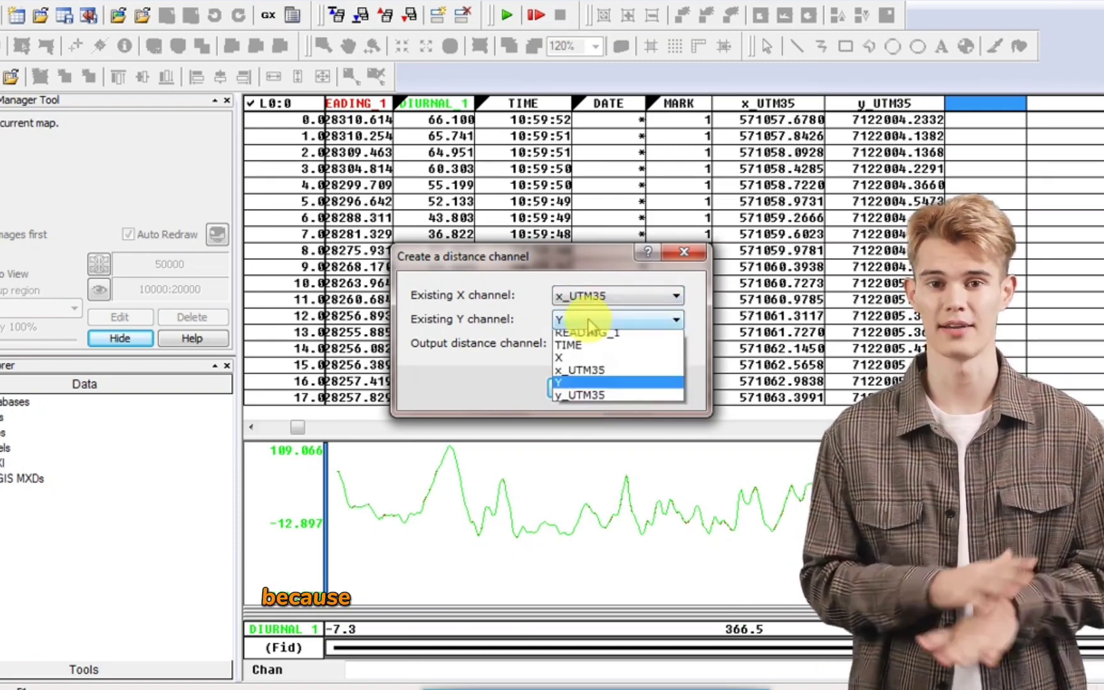
left_click(577, 455)
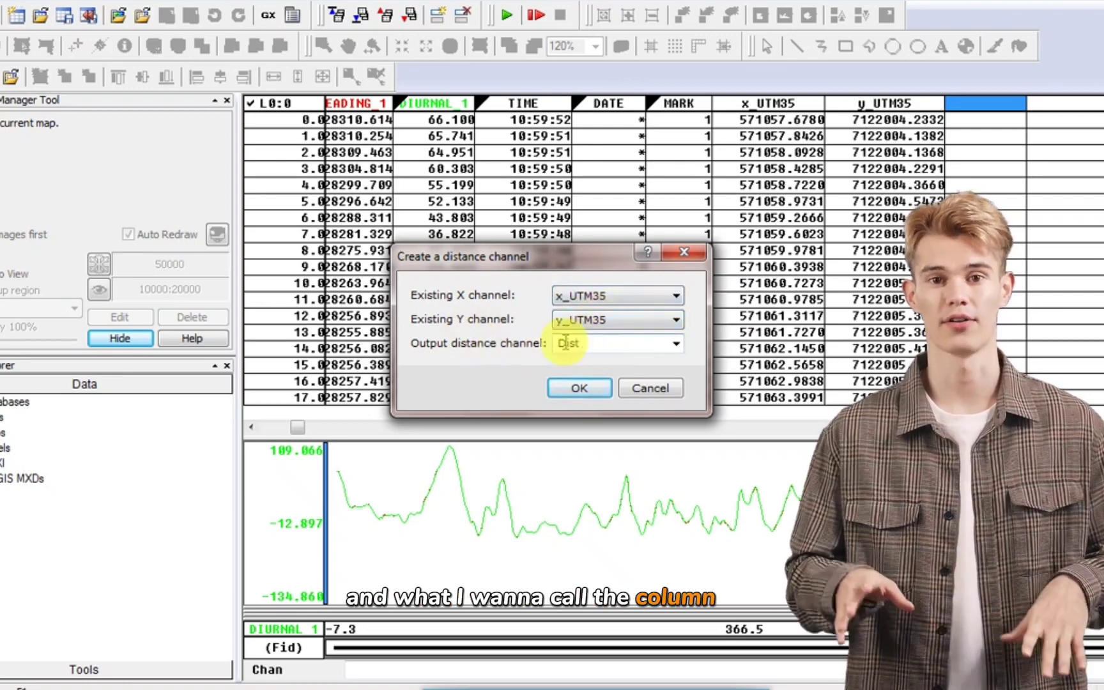
left_click(577, 390)
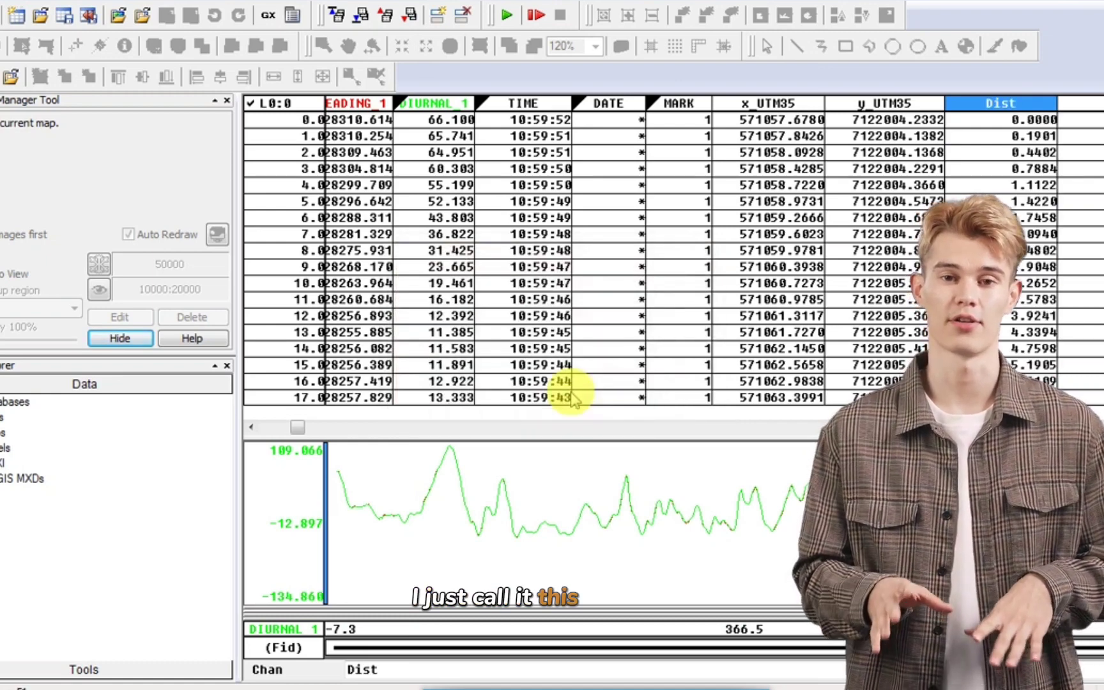
- Check the Dist values (starting 0.0000) and make Dist the current channel
left_click(1088, 104)
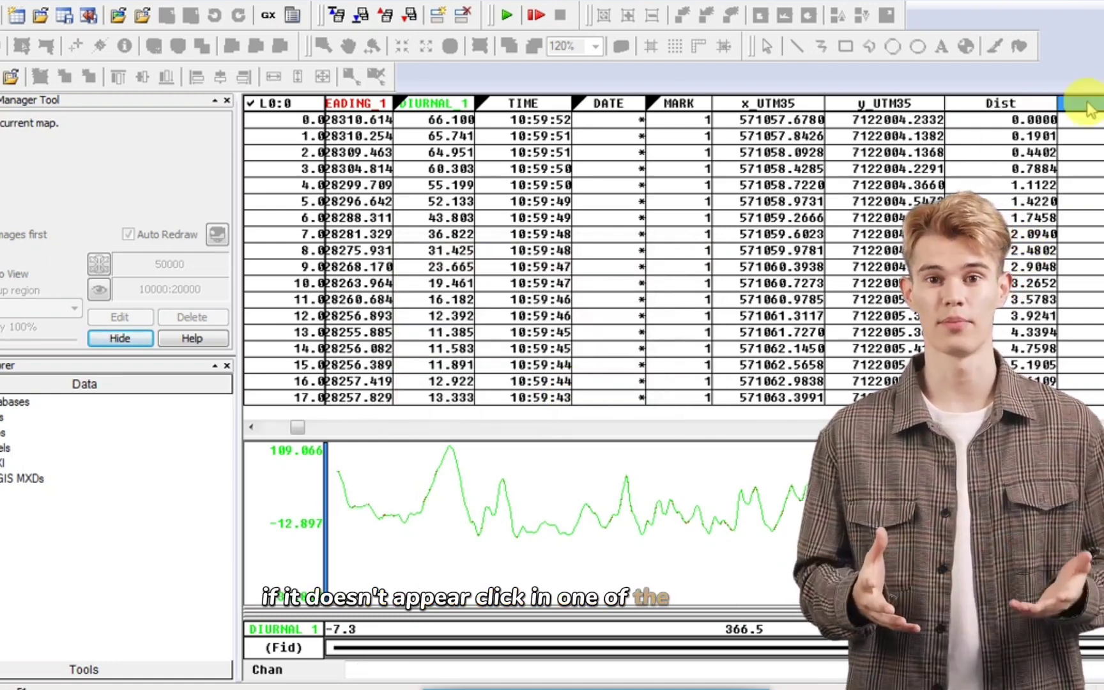
right_click(1088, 108)
left_click(1088, 112)
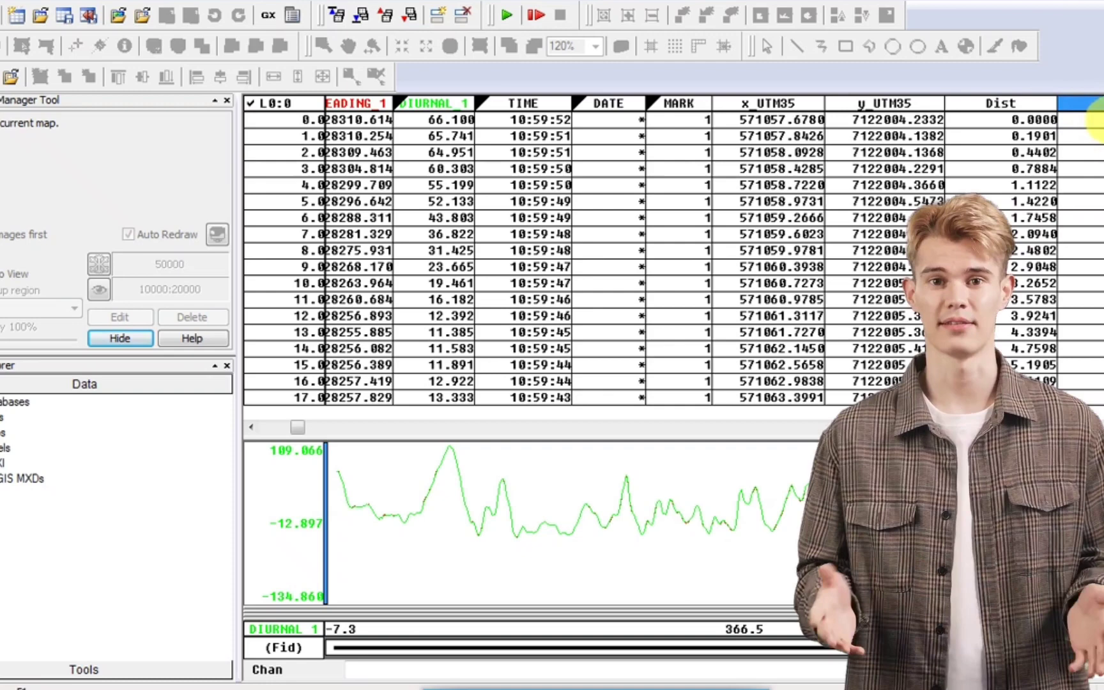
left_click(1037, 122)
left_click(1024, 234)
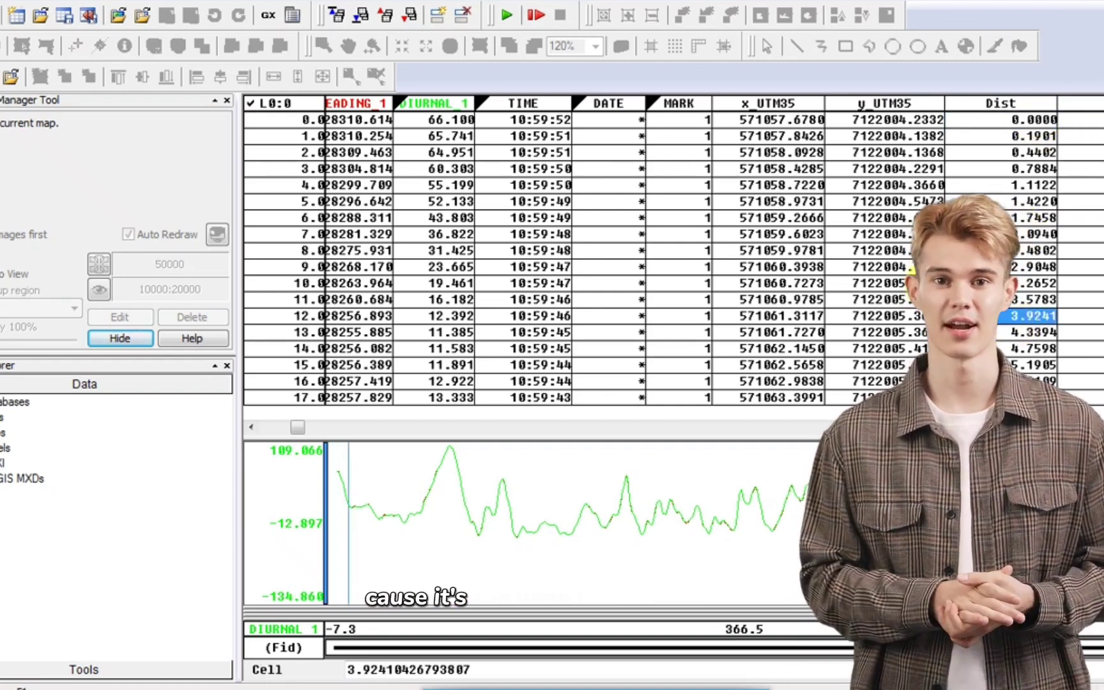
left_click(1029, 250)
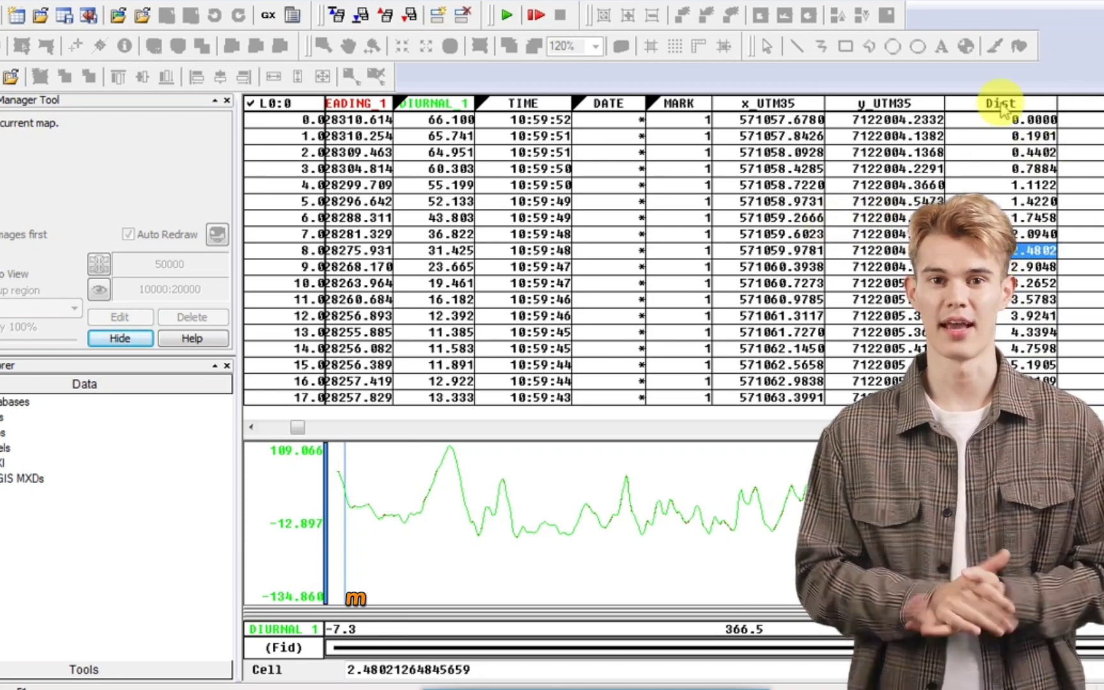
left_click(1001, 104)
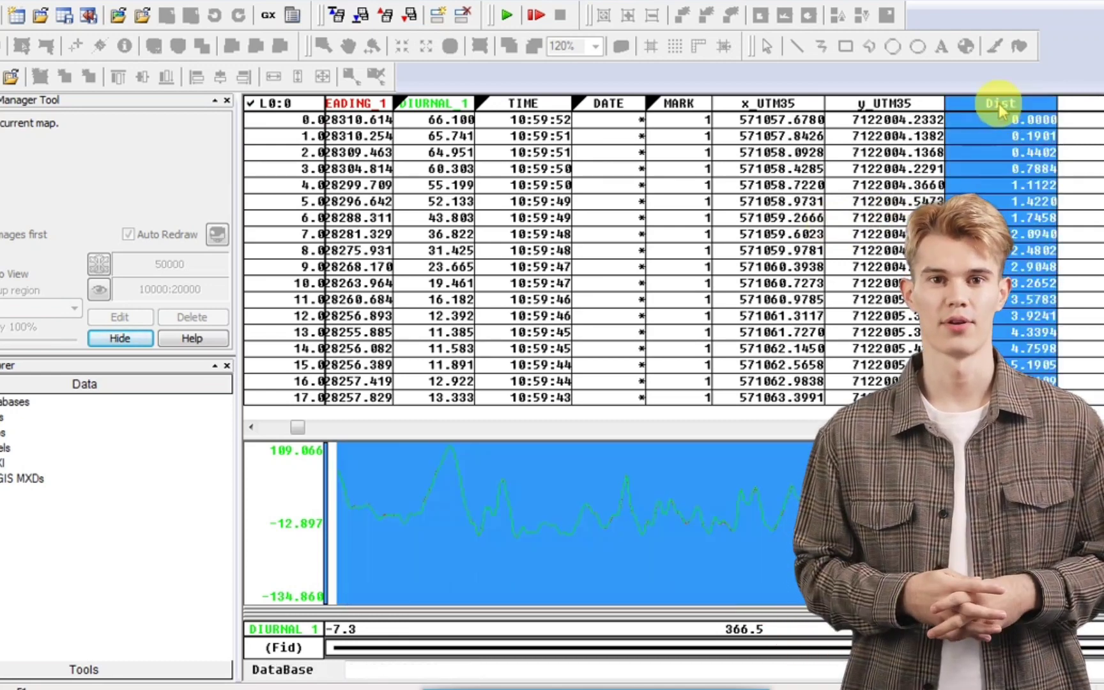
left_click(1001, 105)
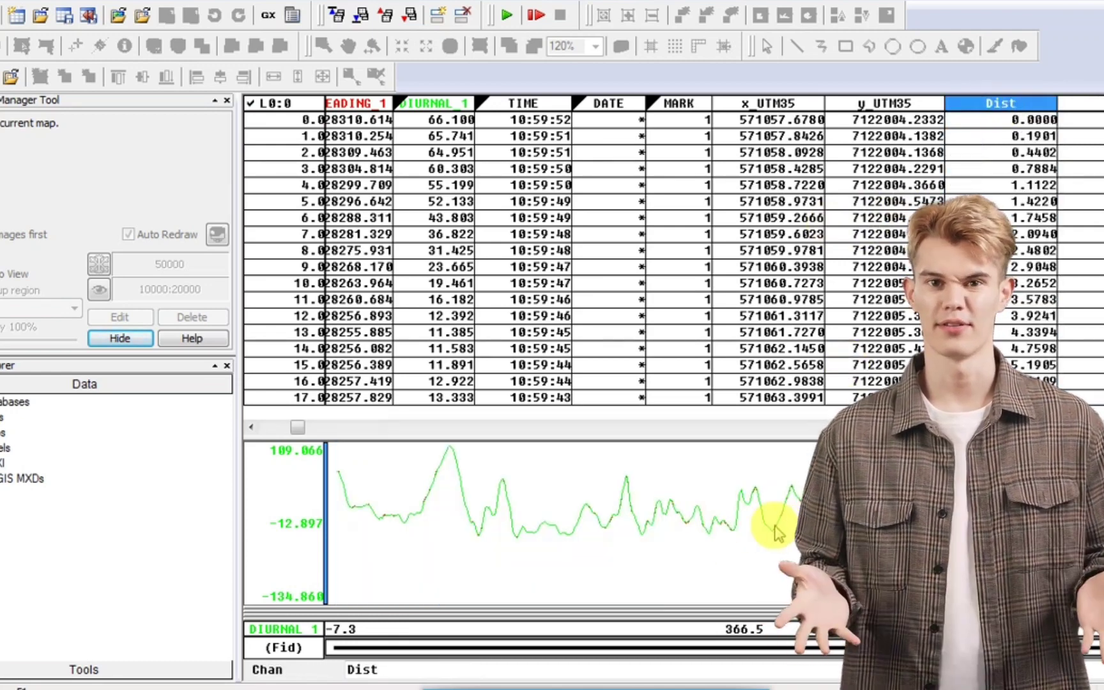
- Set the profile plot's X-axis channel to Dist
right_click(655, 570)
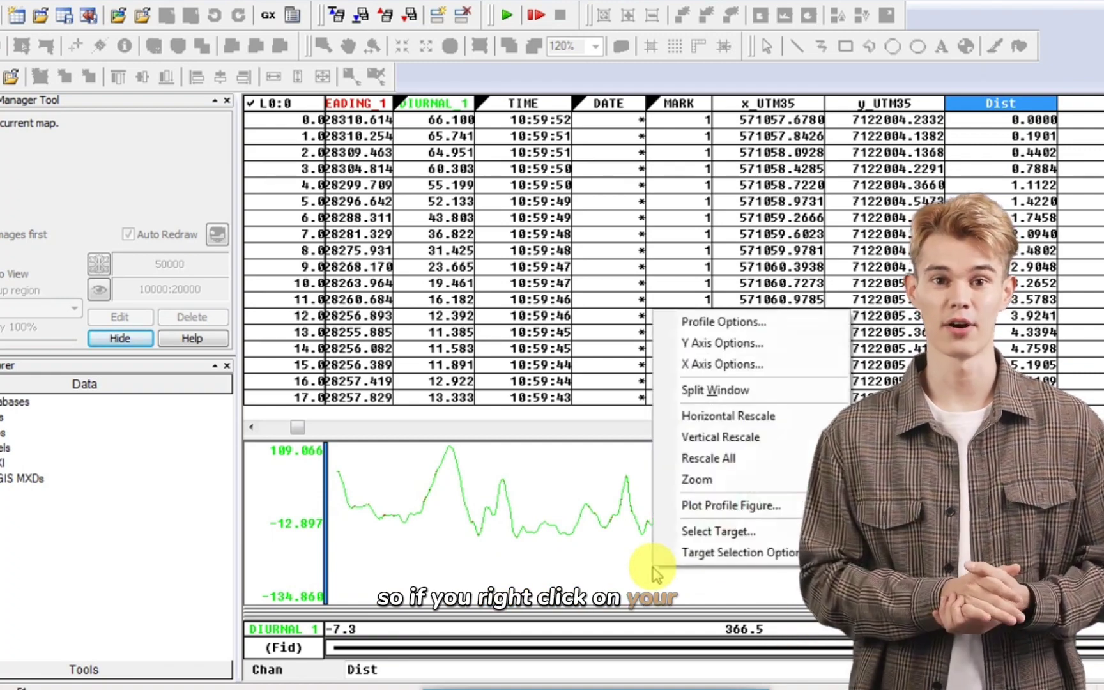
left_click(702, 368)
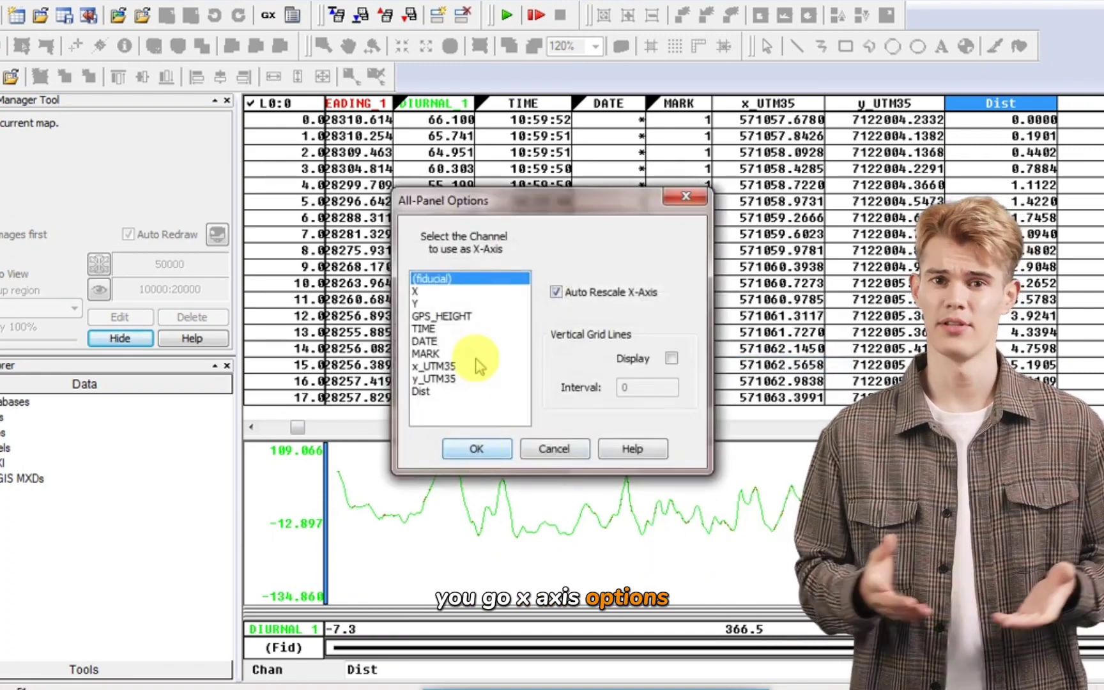
left_click(420, 391)
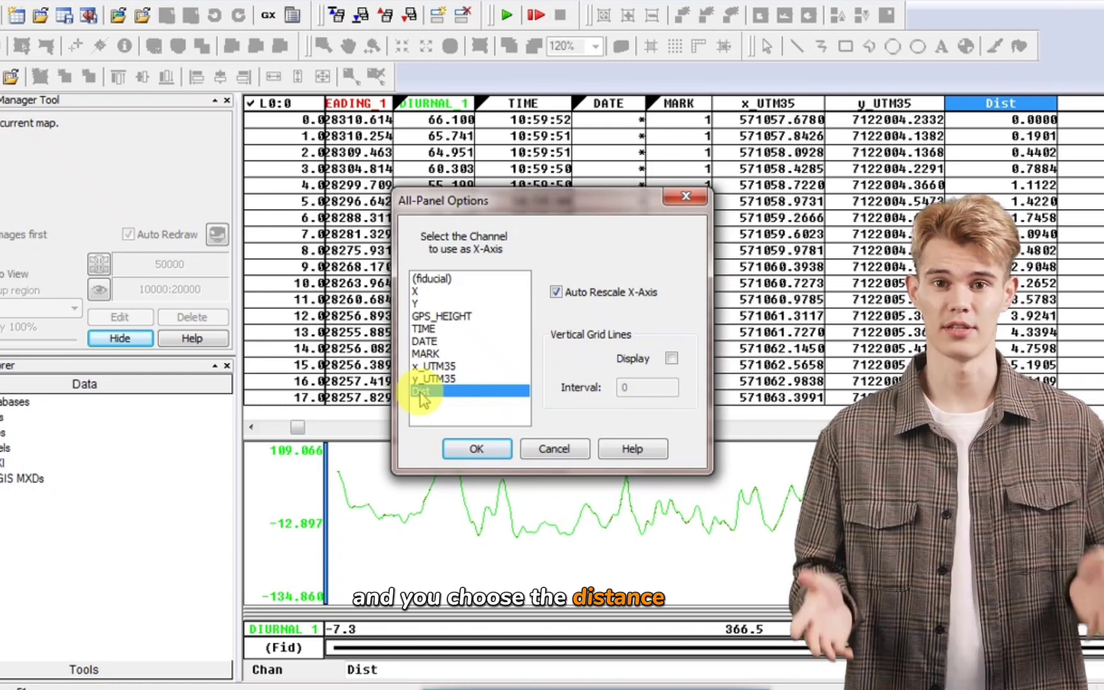
left_click(473, 451)
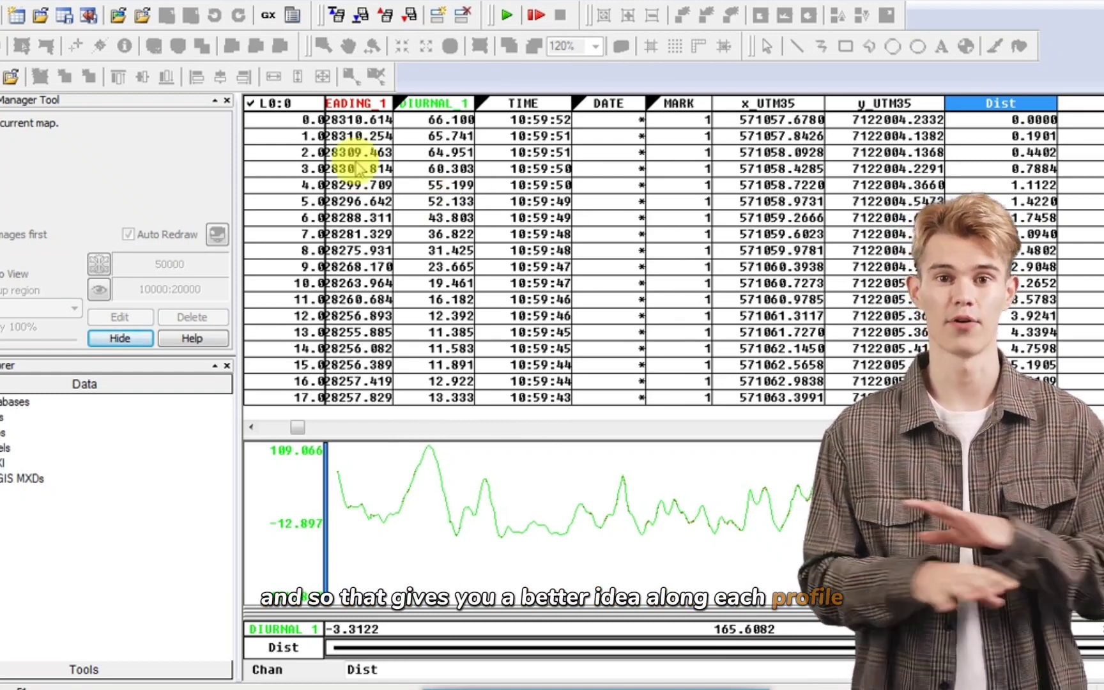
- Select line L0 and reconfirm the profile's X Axis Options
left_click(269, 107)
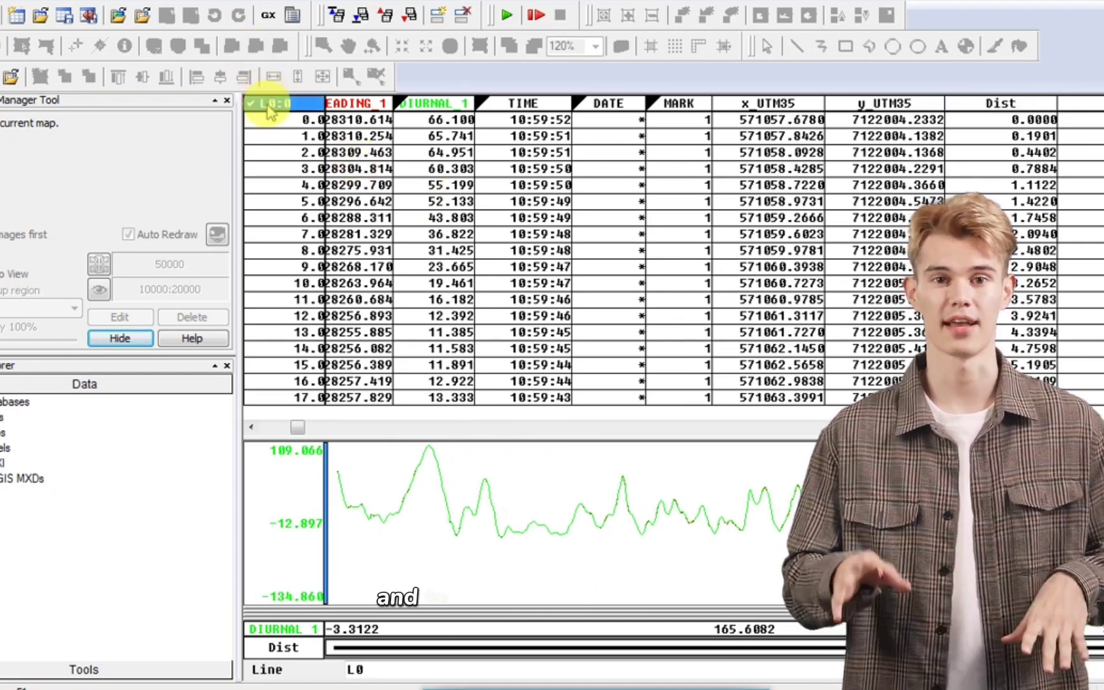
right_click(521, 504)
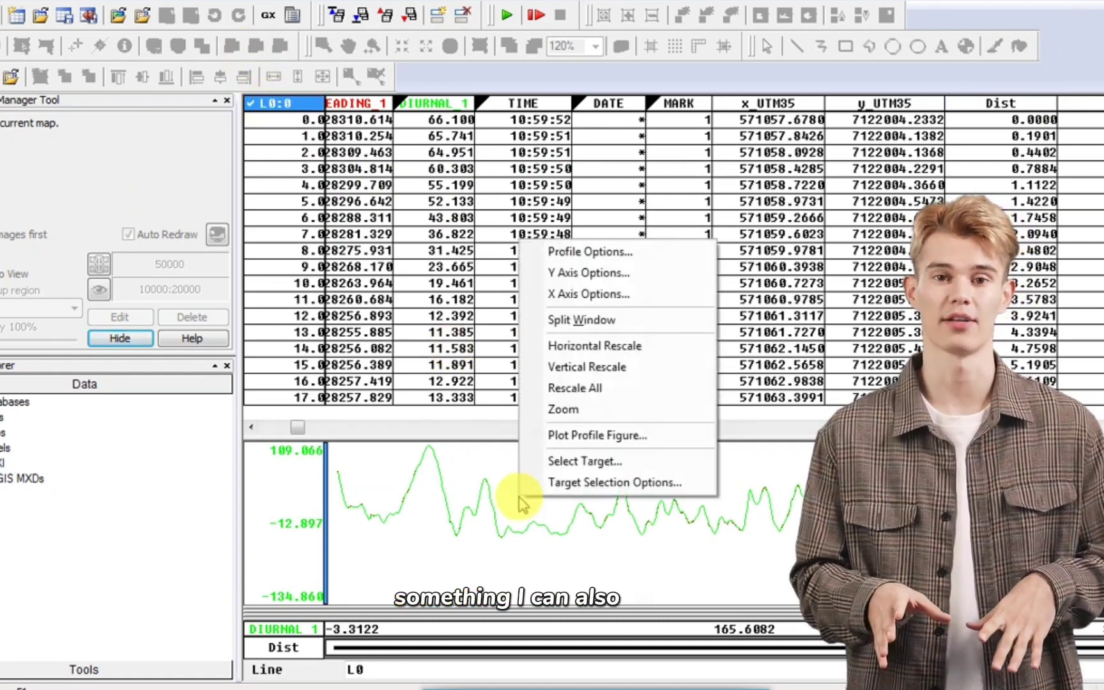
left_click(610, 293)
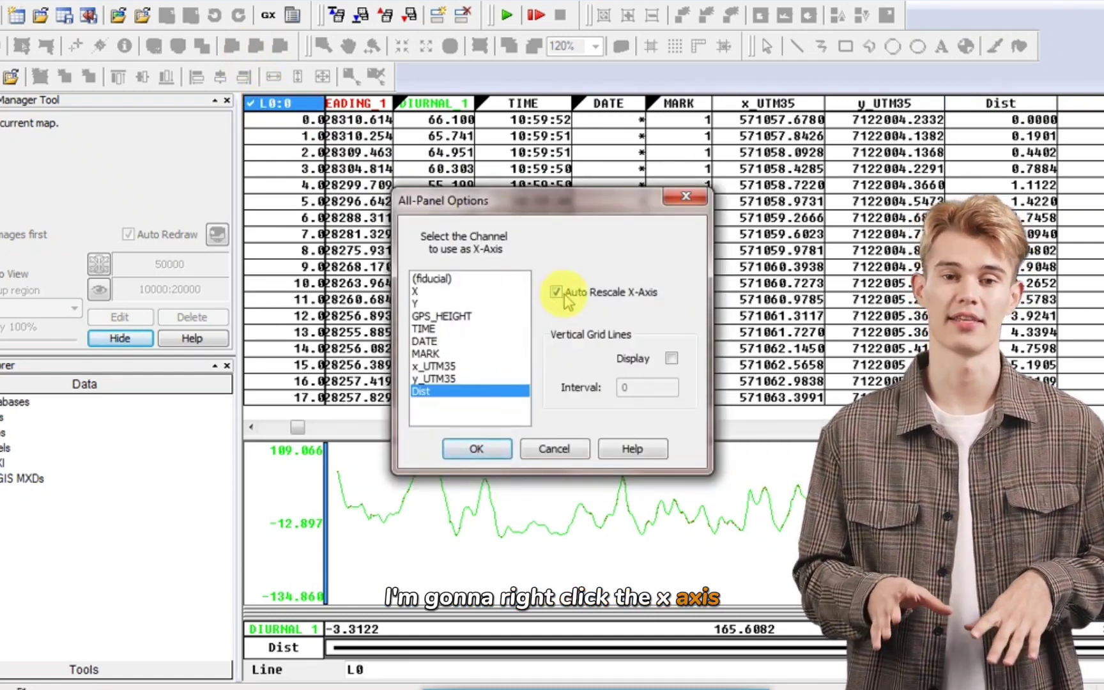
left_click(491, 450)
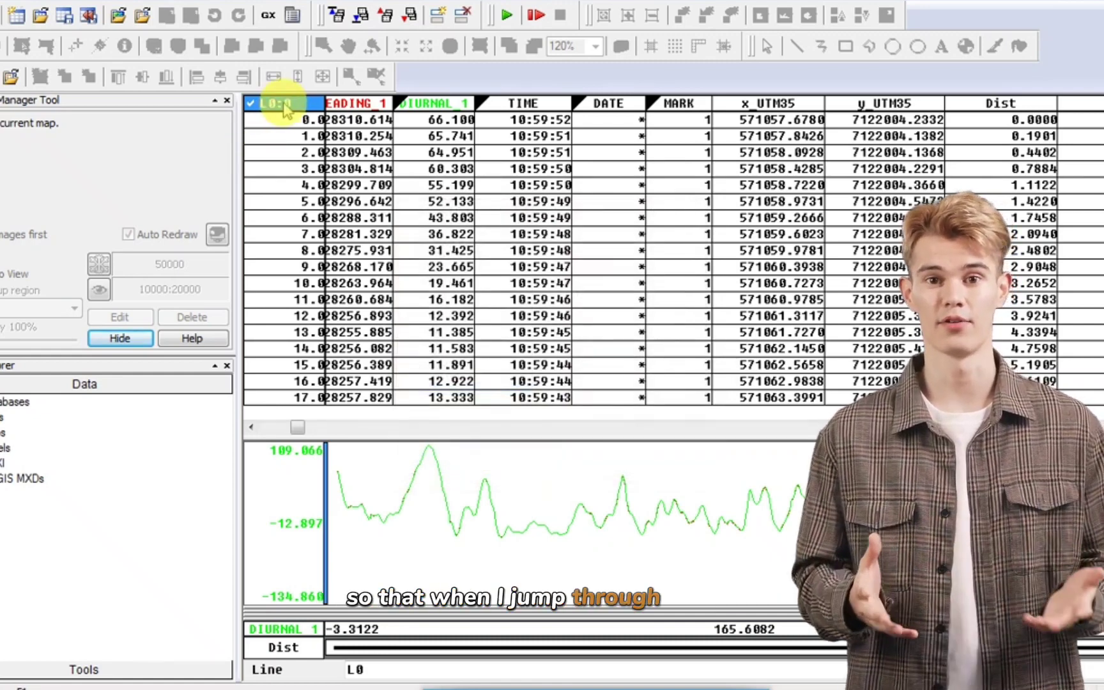
- Step from line L1 forward to L11 and back to L6, checking each distance-based profile
left_click(268, 110)
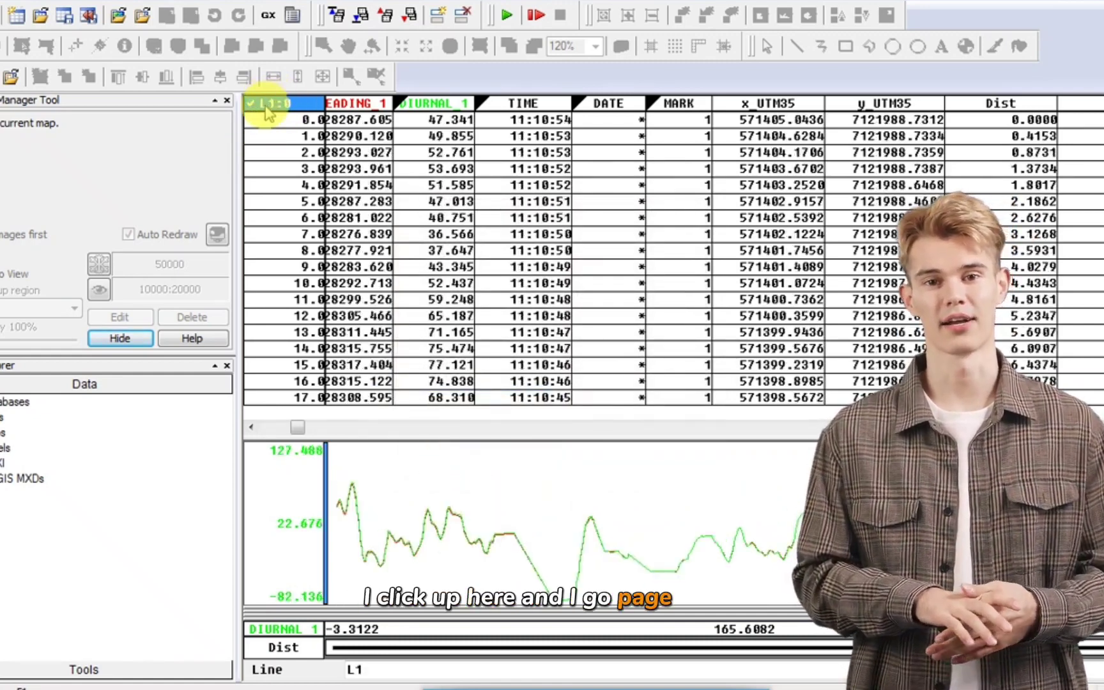
key("Page_Down")
key("Page_Down")
key("Page_Down")
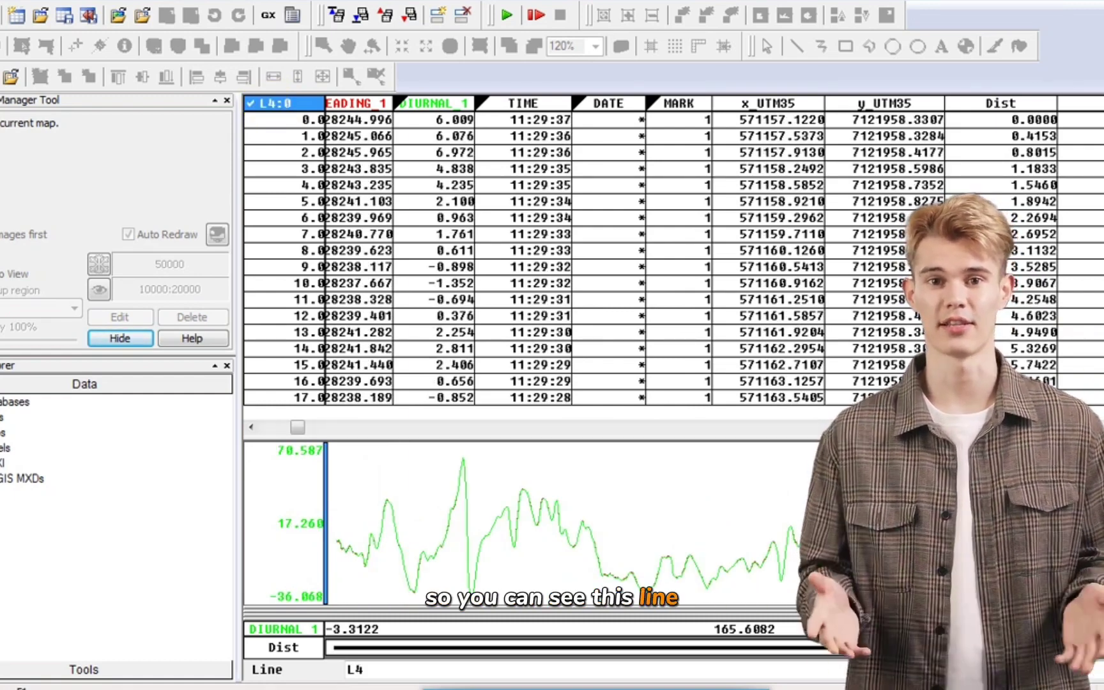
key("Page_Down")
key("Page_Down")
key("Page_Down")
key("Page_Down")
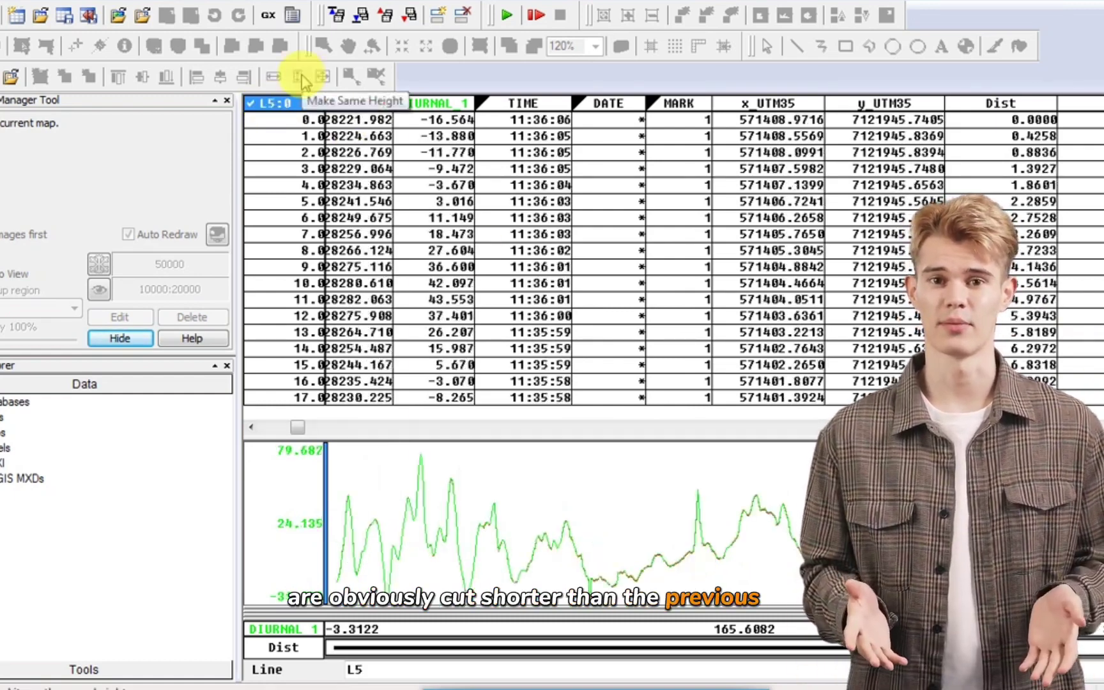
key("Page_Down")
key("Page_Down")
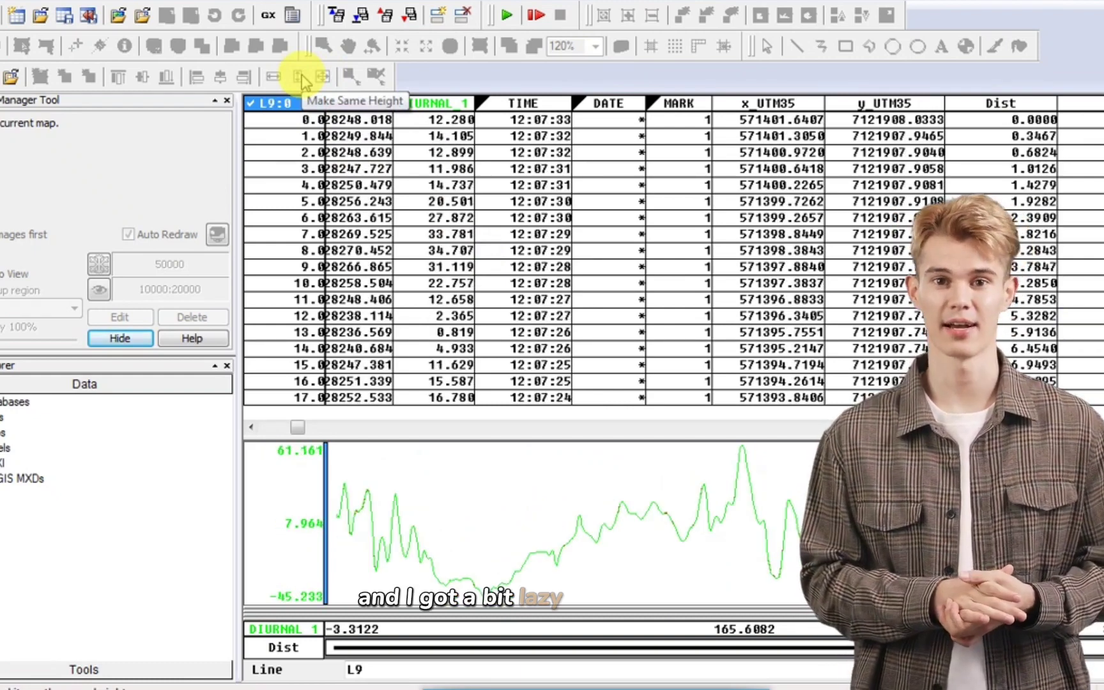
key("Page_Down")
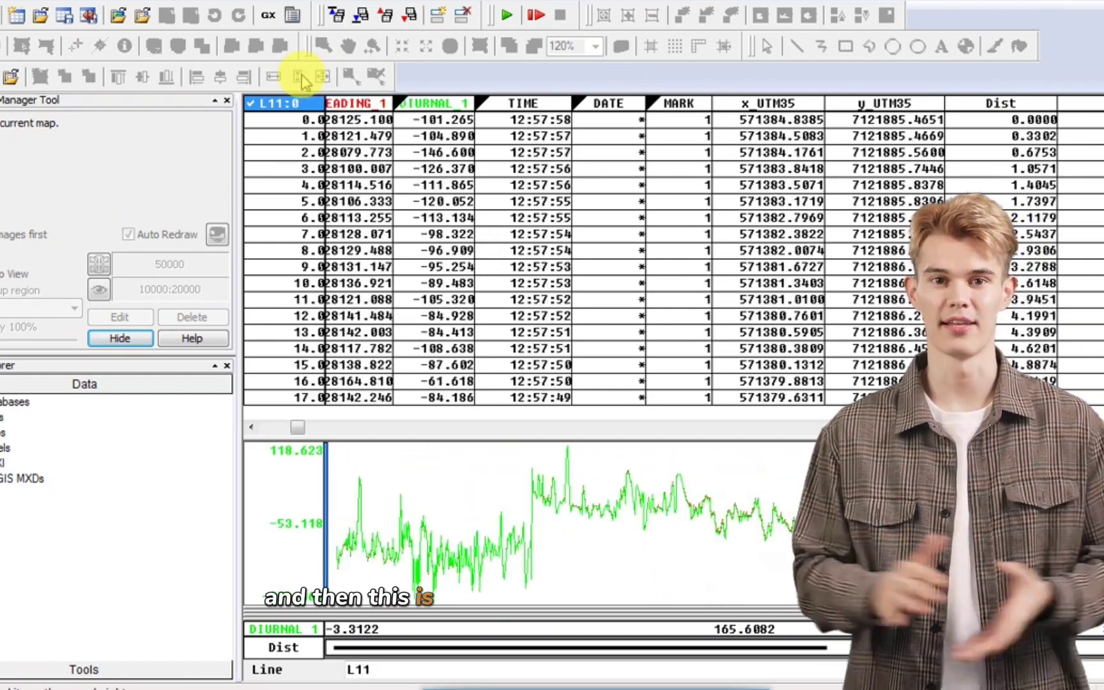
key("Page_Up")
key("Page_Up")
key("Page_Up")
key("Page_Up")
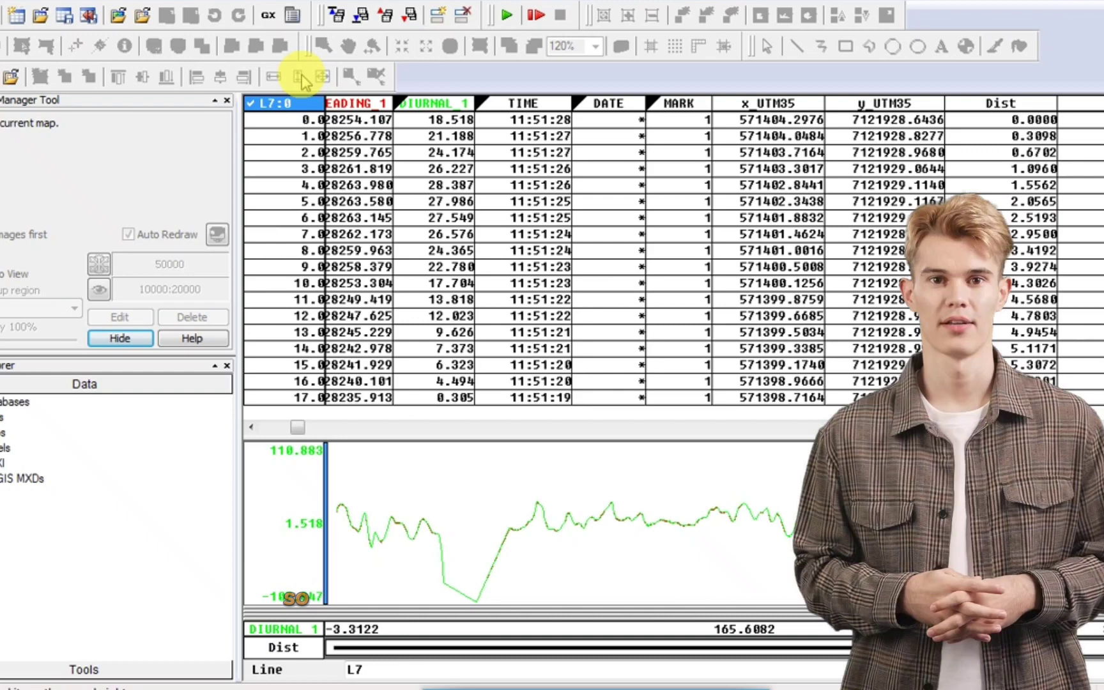
key("Page_Up")
- Review lines L7 through L10 again, finish on line L7, and stop the recording
key("Page_Down")
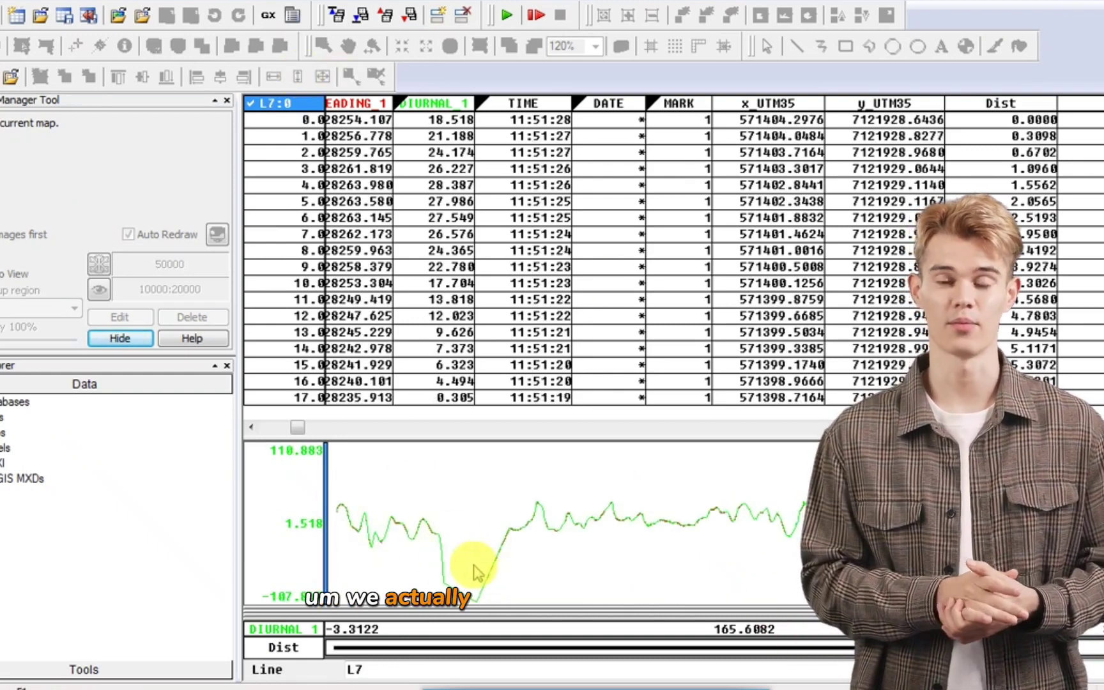
key("Page_Down")
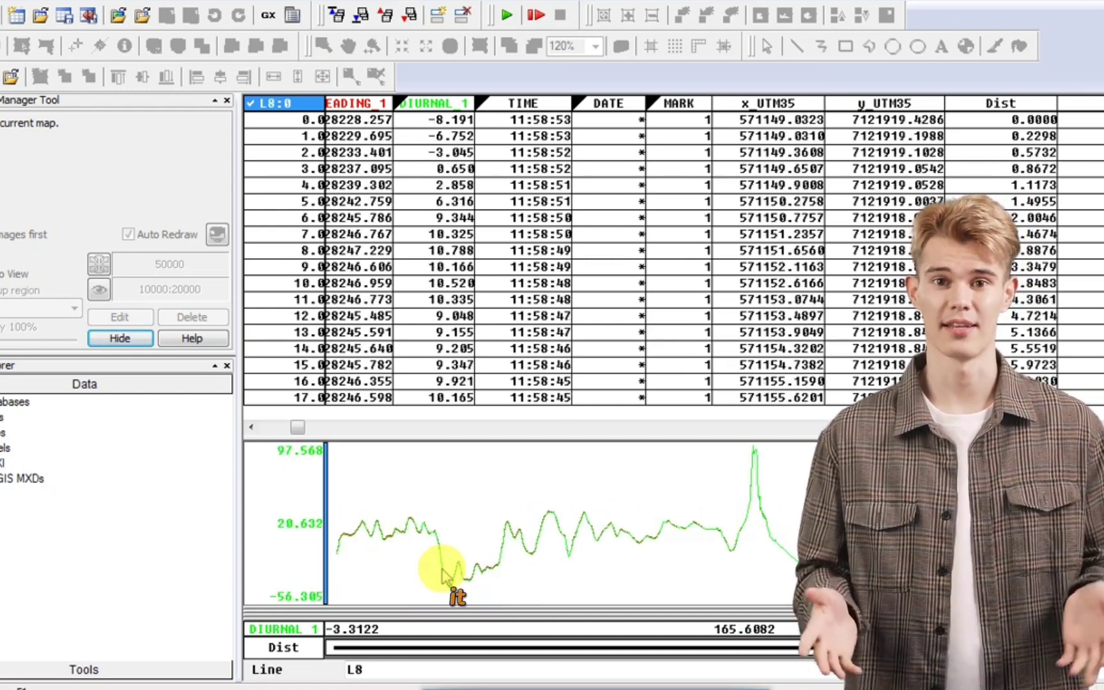
key("Page_Down")
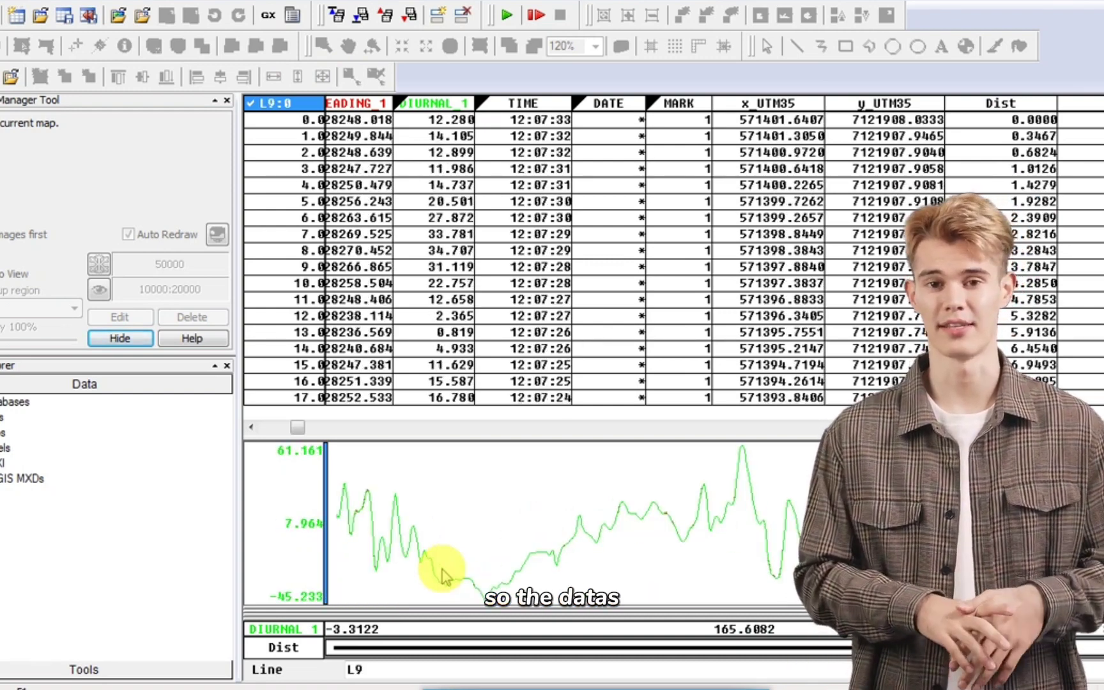
key("Page_Down")
key("Page_Down")
key("Page_Up")
key("Page_Up")
key("Page_Up")
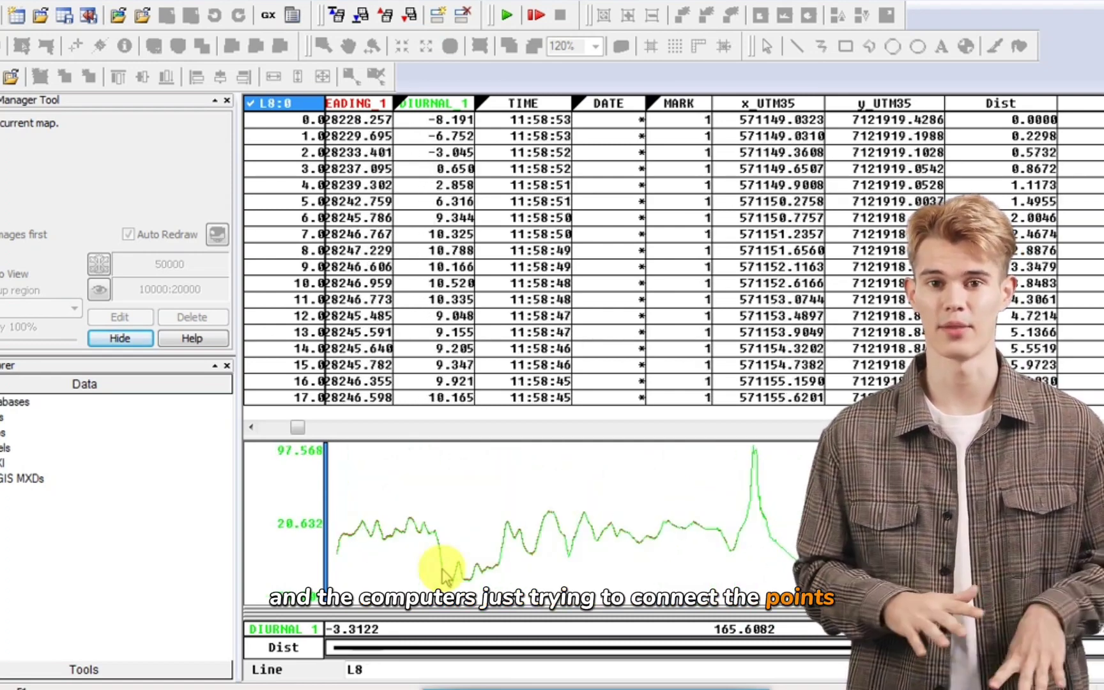
key("Page_Up")
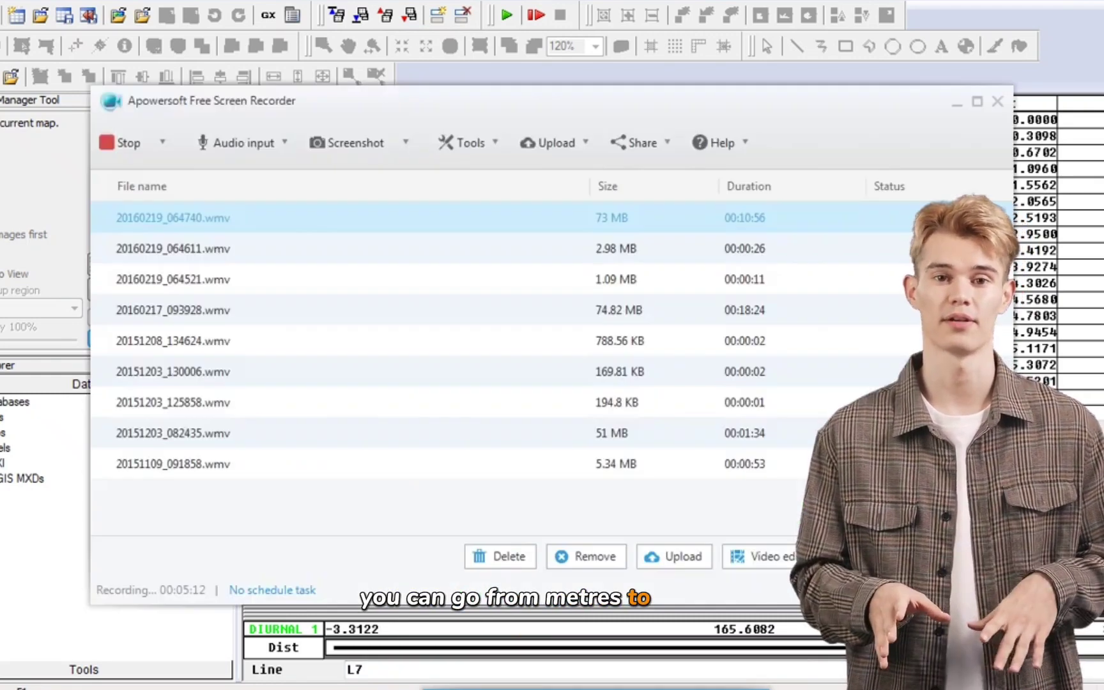
left_click(135, 144)
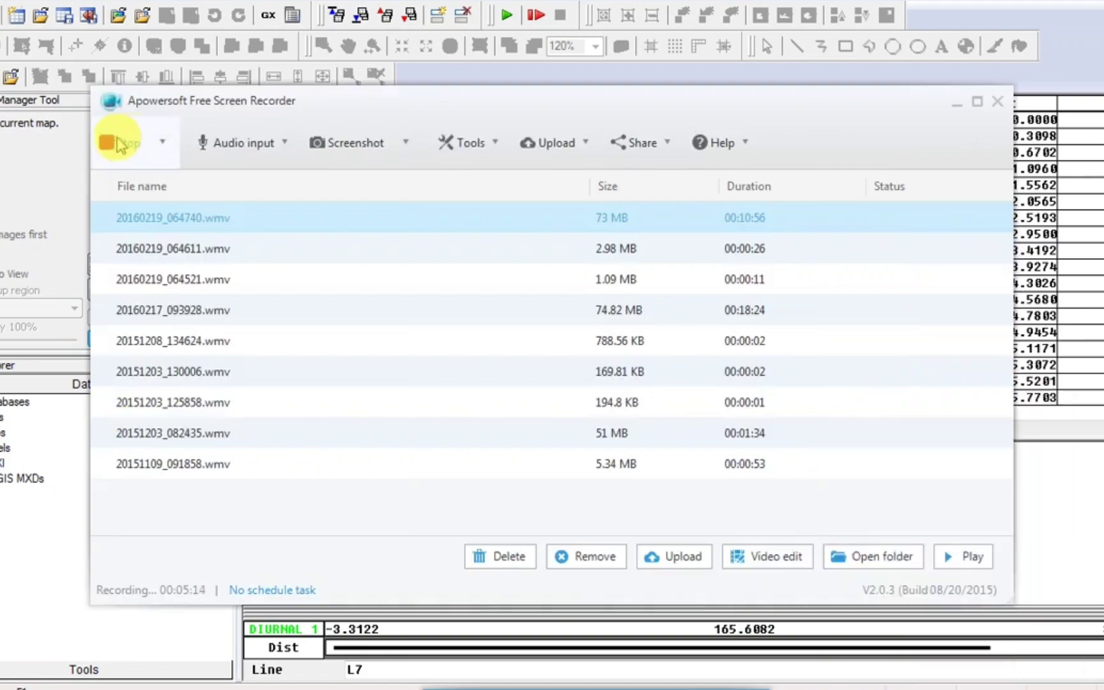